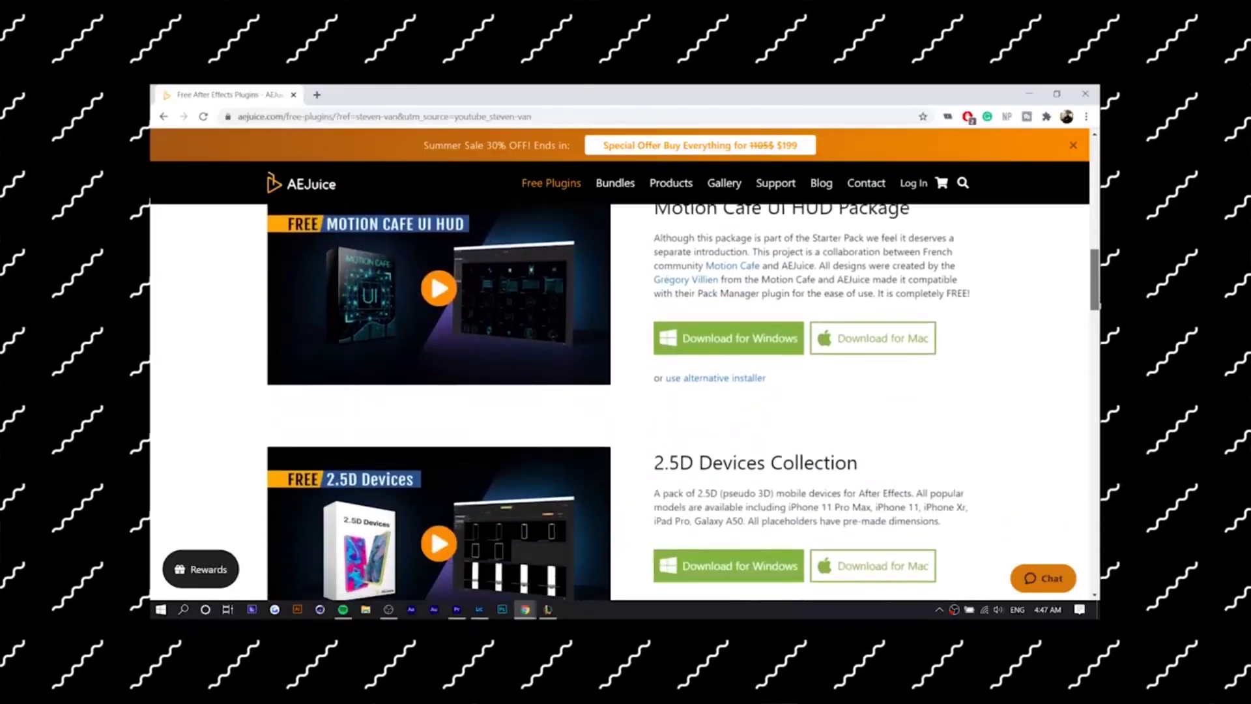
Step: Scroll the AEJuice free plugins page past 2.5D Devices down to My Media
scroll(619, 391, "down", 2)
scroll(619, 391, "down", 3)
scroll(619, 392, "down", 2)
scroll(619, 391, "down", 4)
left_click_drag(1098, 375, 1093, 485)
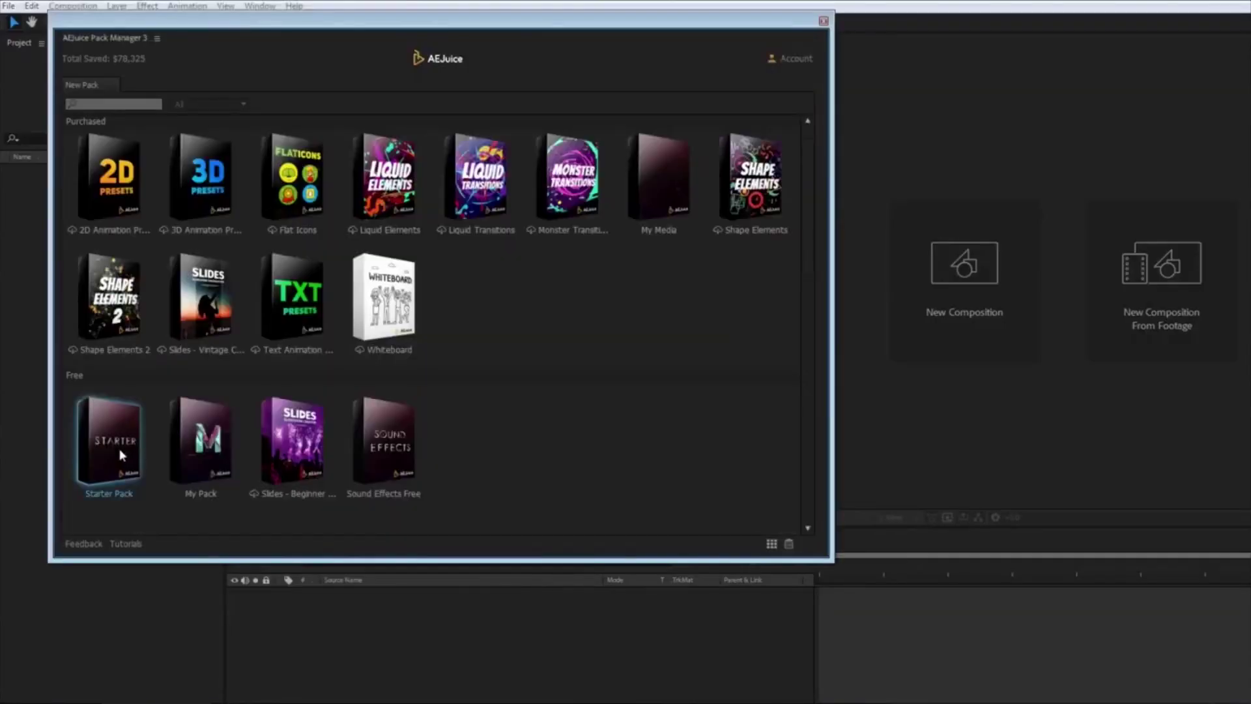
Step: Open the AEJuice Starter Pack, preview its shape animations, and return to an empty project
left_click(119, 448)
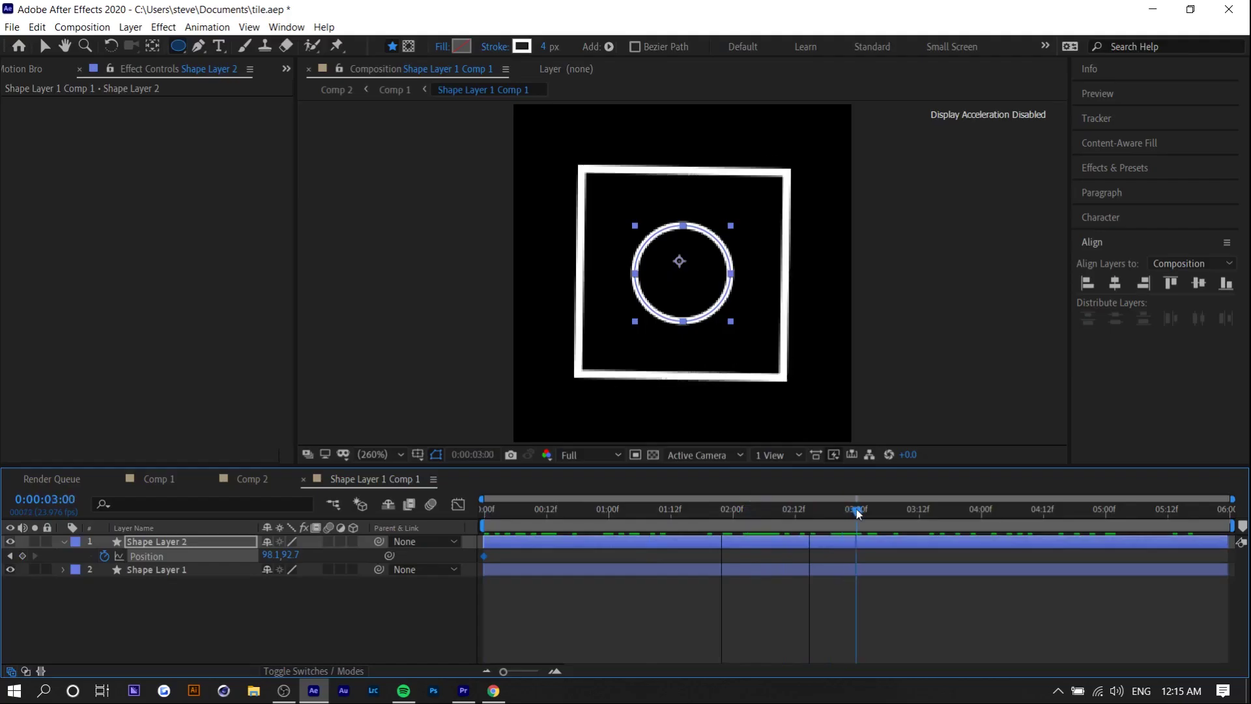
left_click_drag(289, 556, 546, 603)
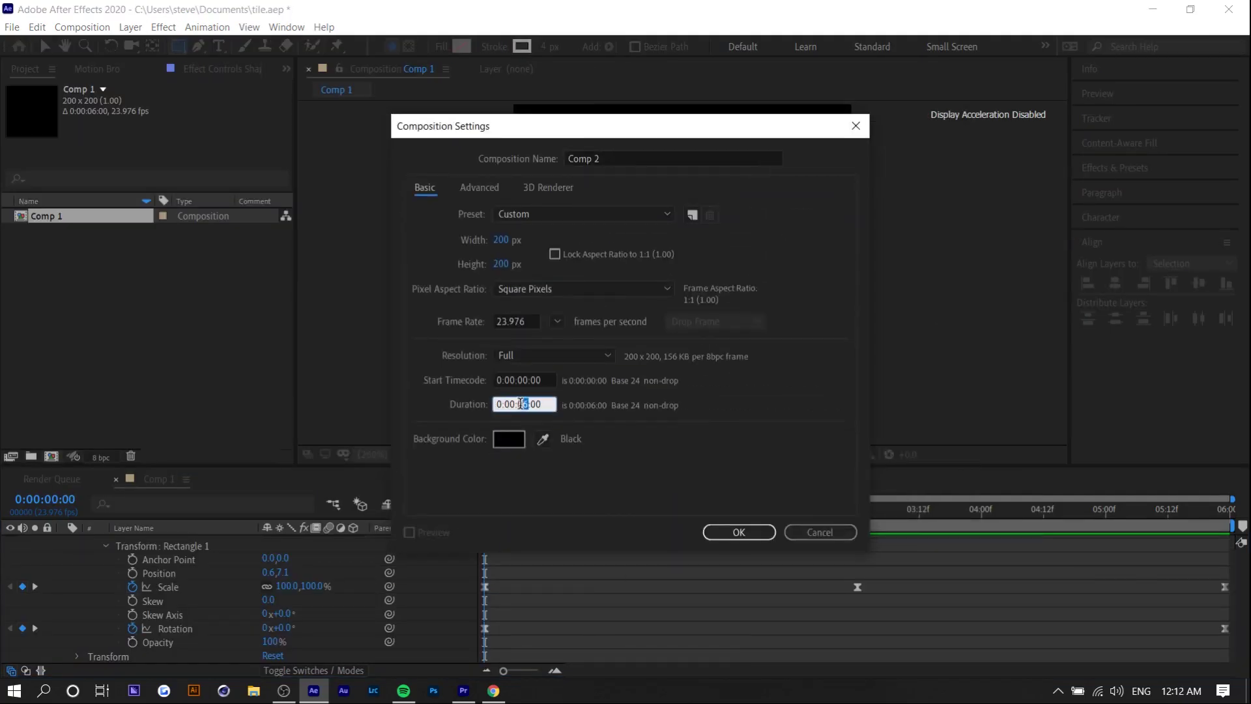
type("30")
key("Return")
left_click_drag(42, 231, 271, 549)
key("space")
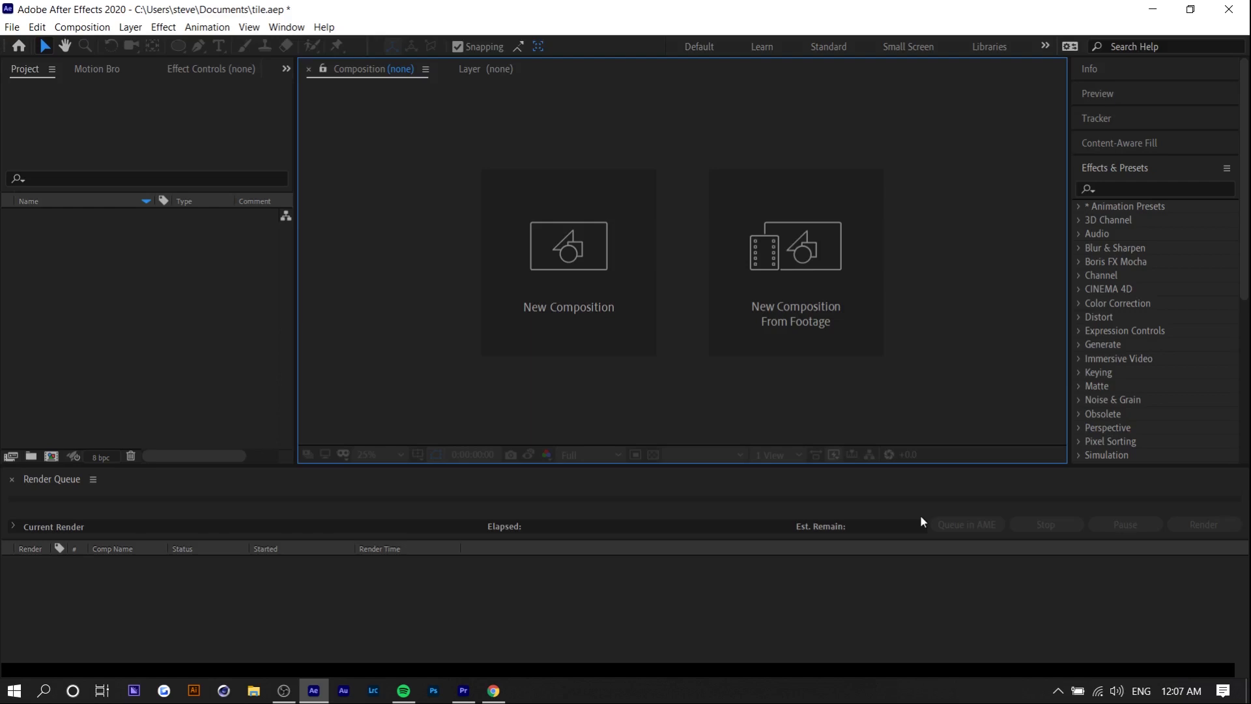
Step: Create Comp 1 at 200×200 px, 23.976 fps, 6 seconds, with a black background
left_click(581, 288)
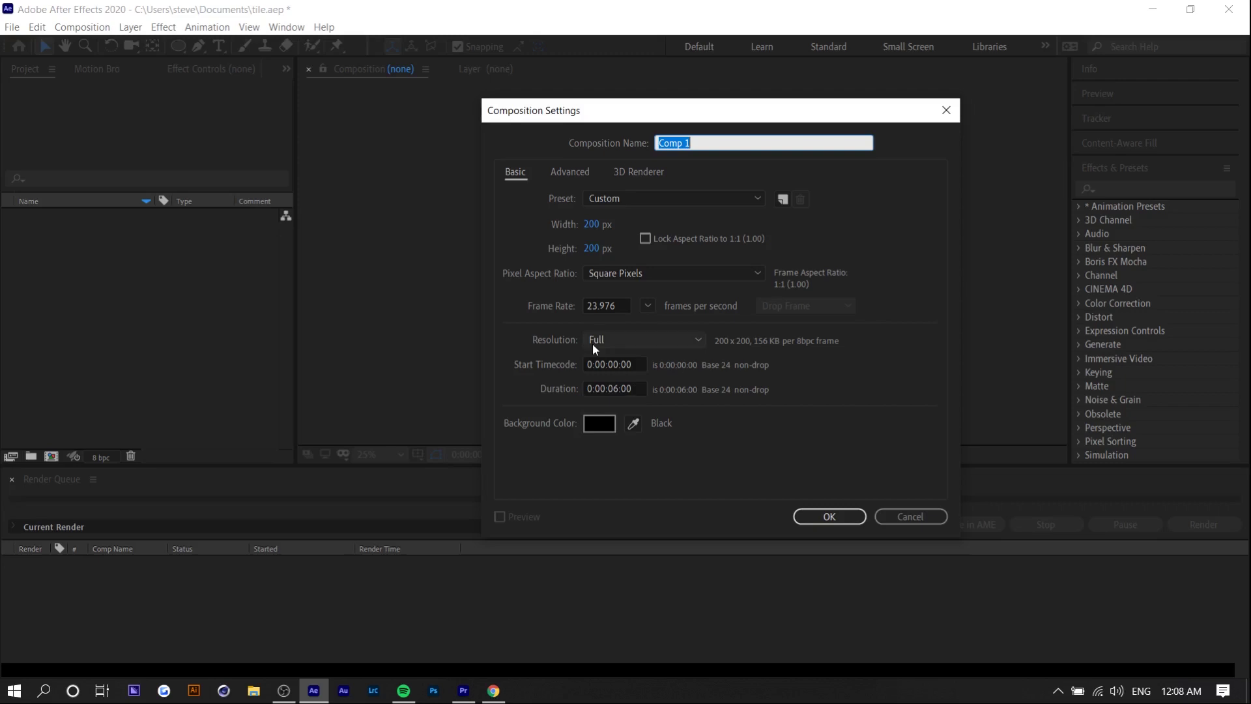
key("Return")
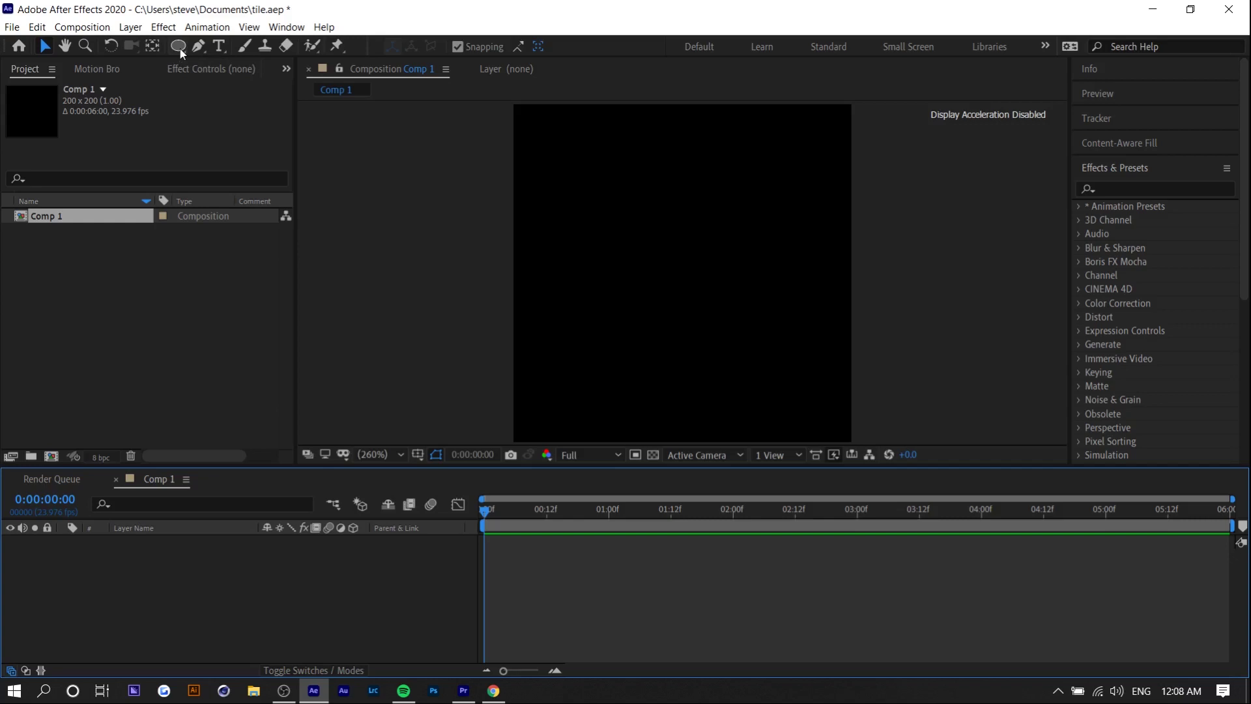
Step: Draw a square in the comp centre with the Rectangle Tool and set its fill to None
left_click_drag(180, 48, 232, 46)
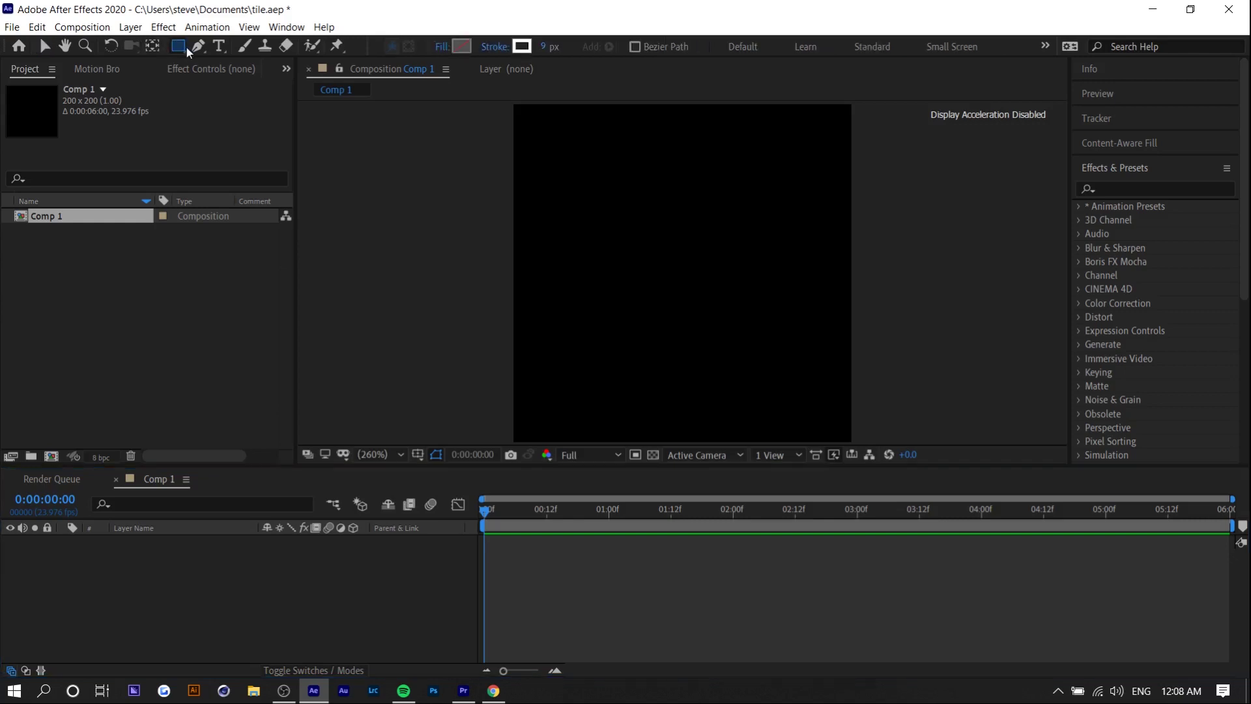
left_click(263, 44)
left_click_drag(595, 196, 774, 375)
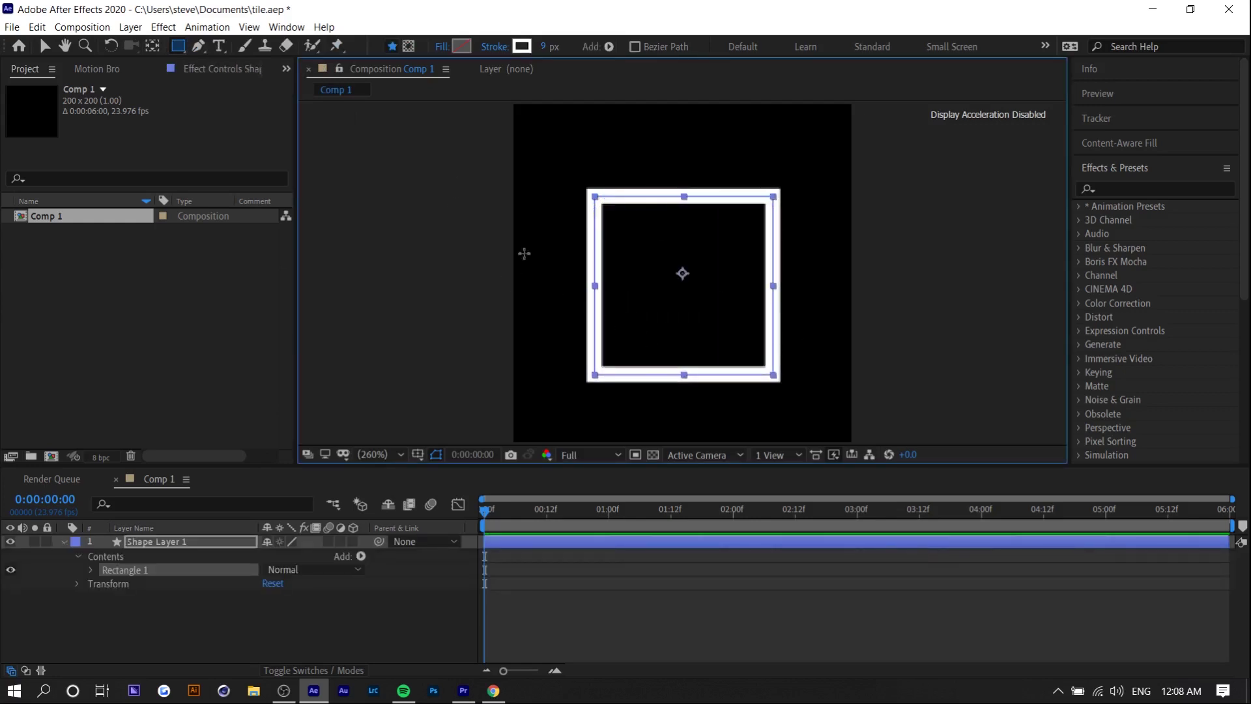
left_click(460, 49)
left_click(847, 410)
left_click(444, 47)
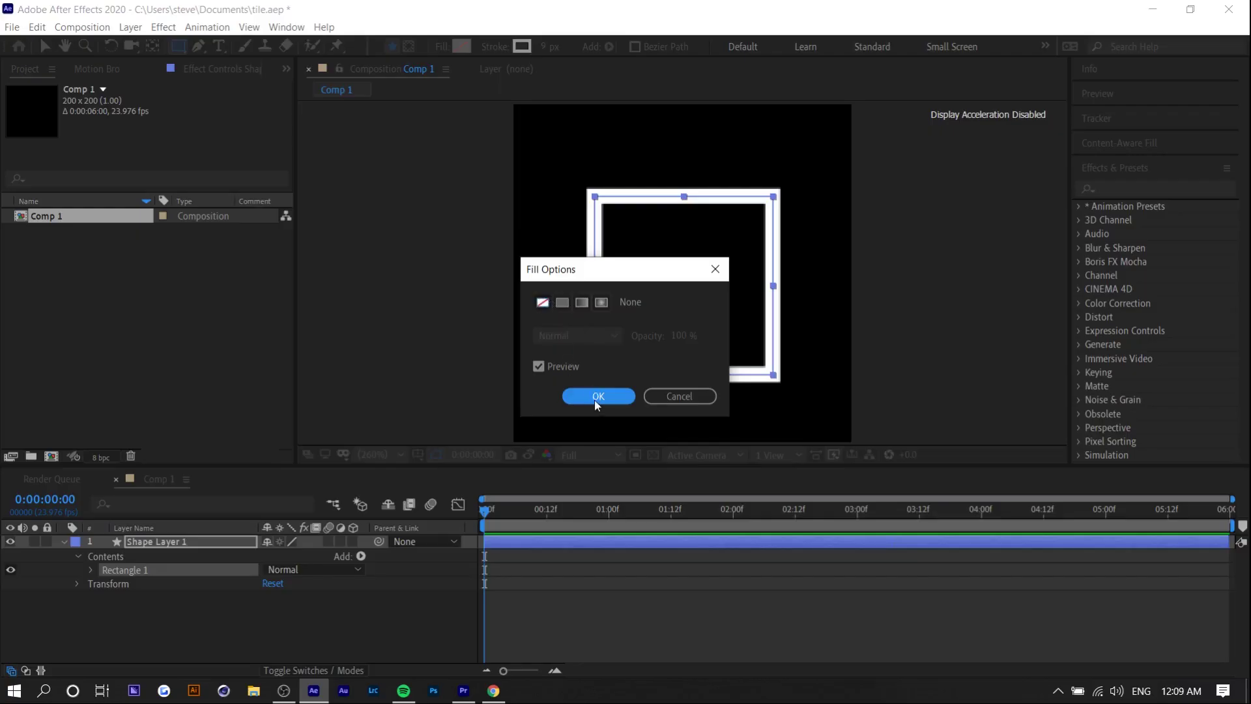
left_click(594, 398)
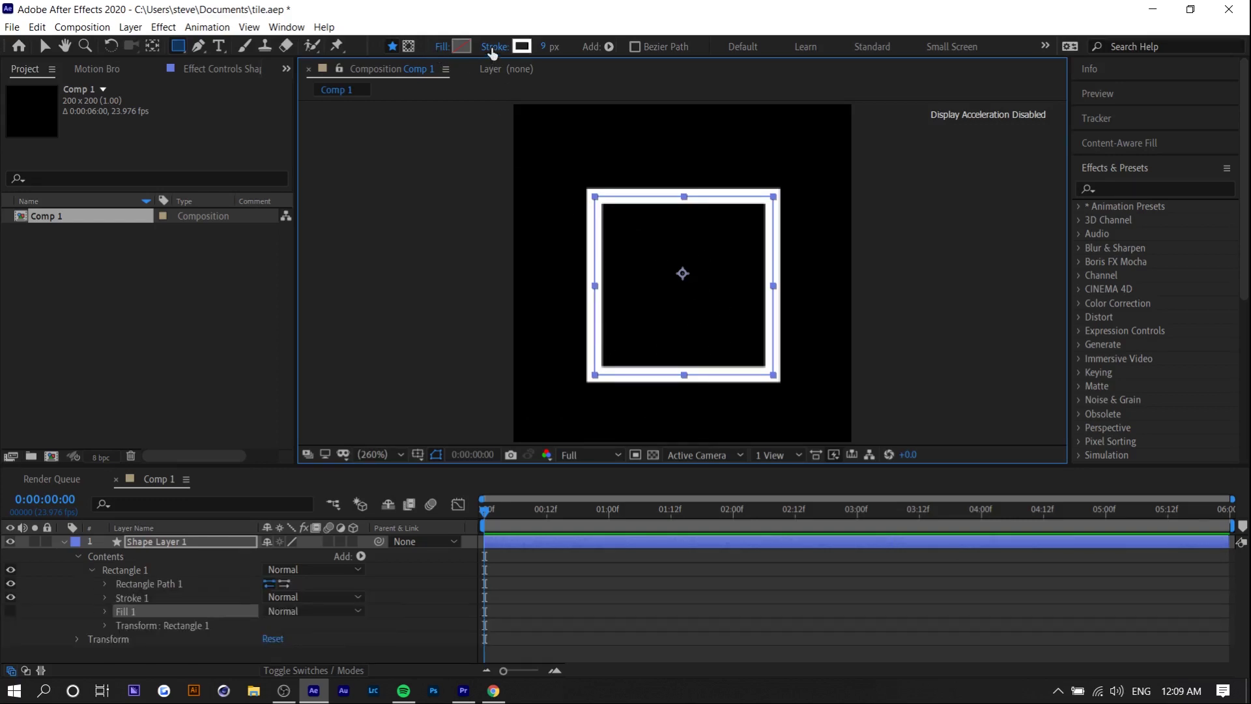
Step: Give the square a solid white stroke about 4 px wide
left_click(494, 46)
left_click(582, 303)
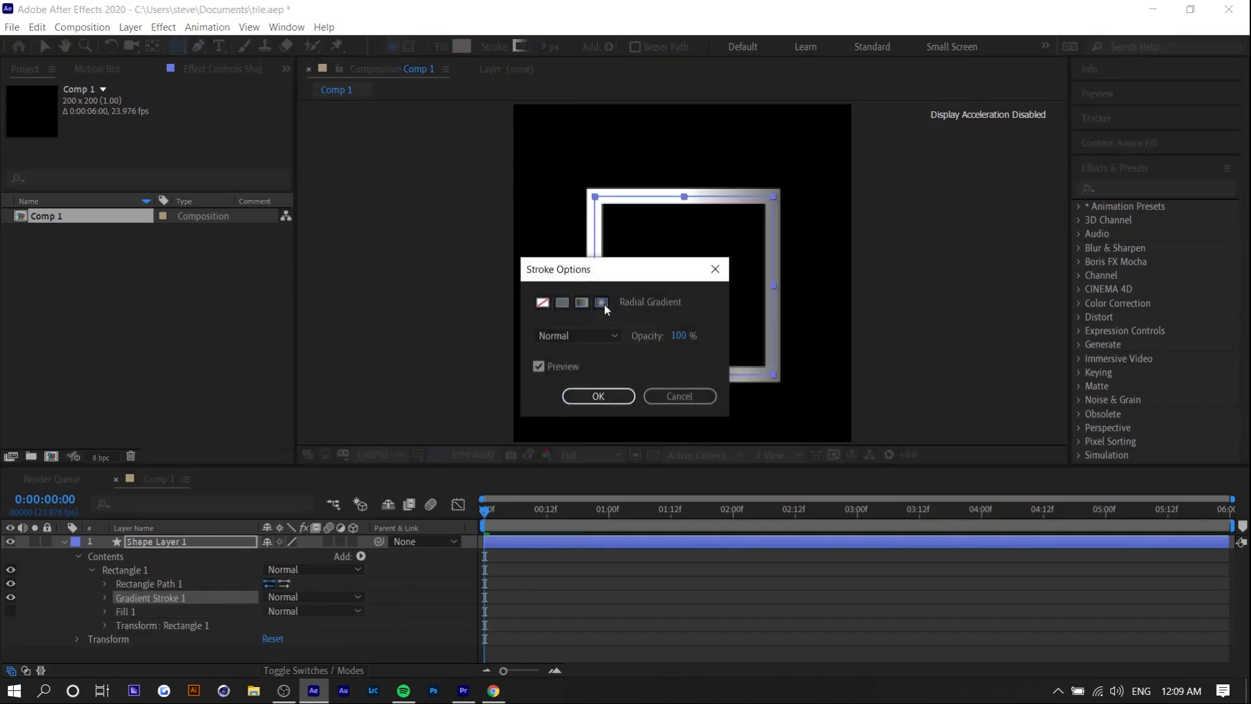
left_click(604, 304)
left_click(563, 303)
left_click(542, 302)
left_click(582, 303)
left_click(681, 397)
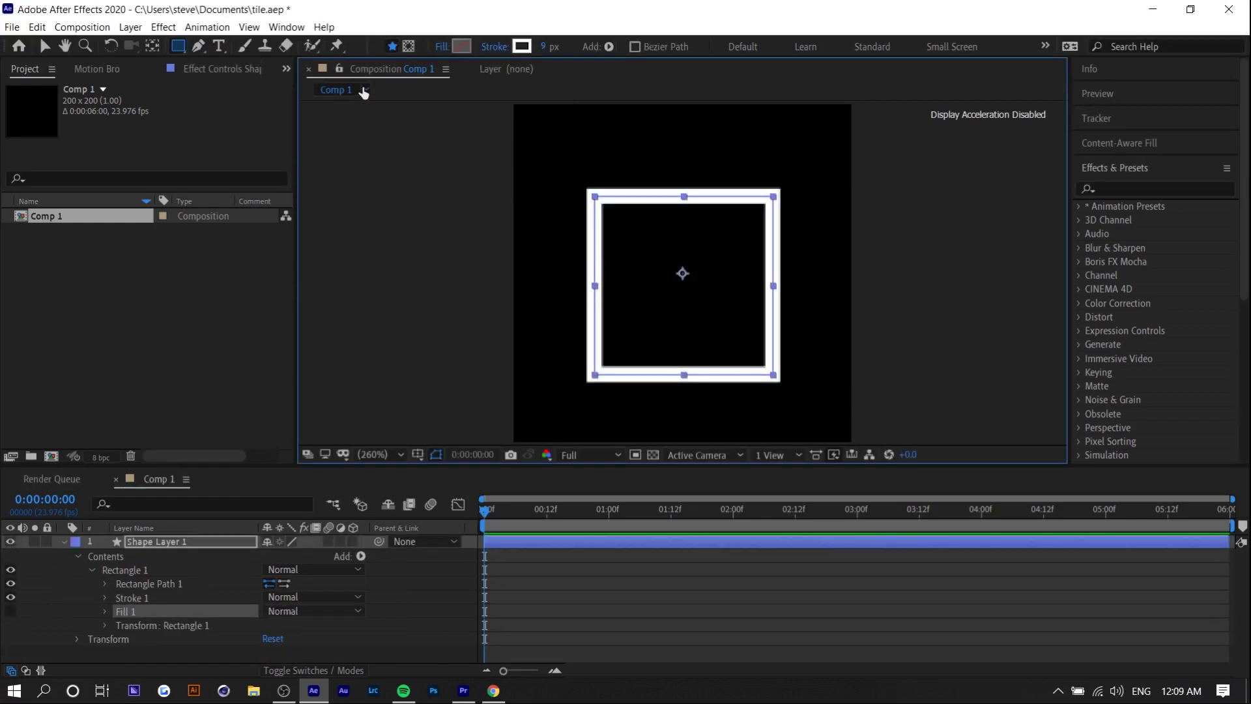
left_click_drag(544, 51, 539, 46)
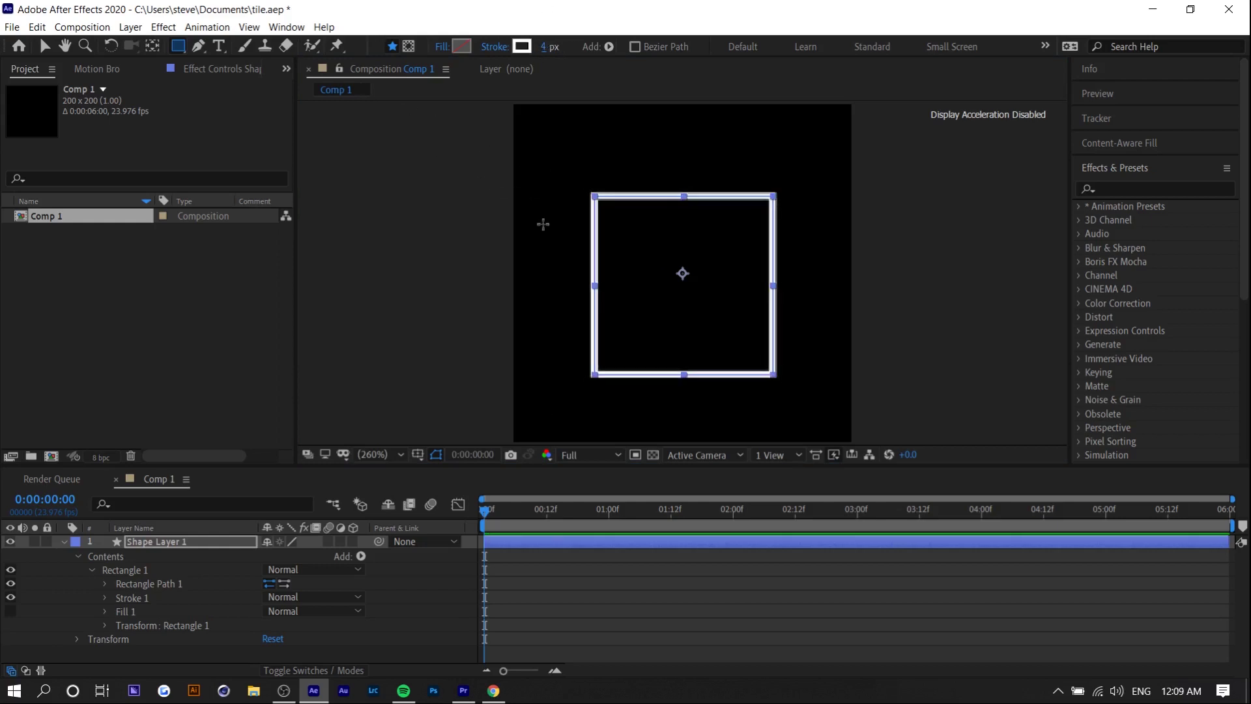
Step: Centre Shape Layer 1 horizontally and vertically in Comp 1 using the Align panel
left_click(605, 546)
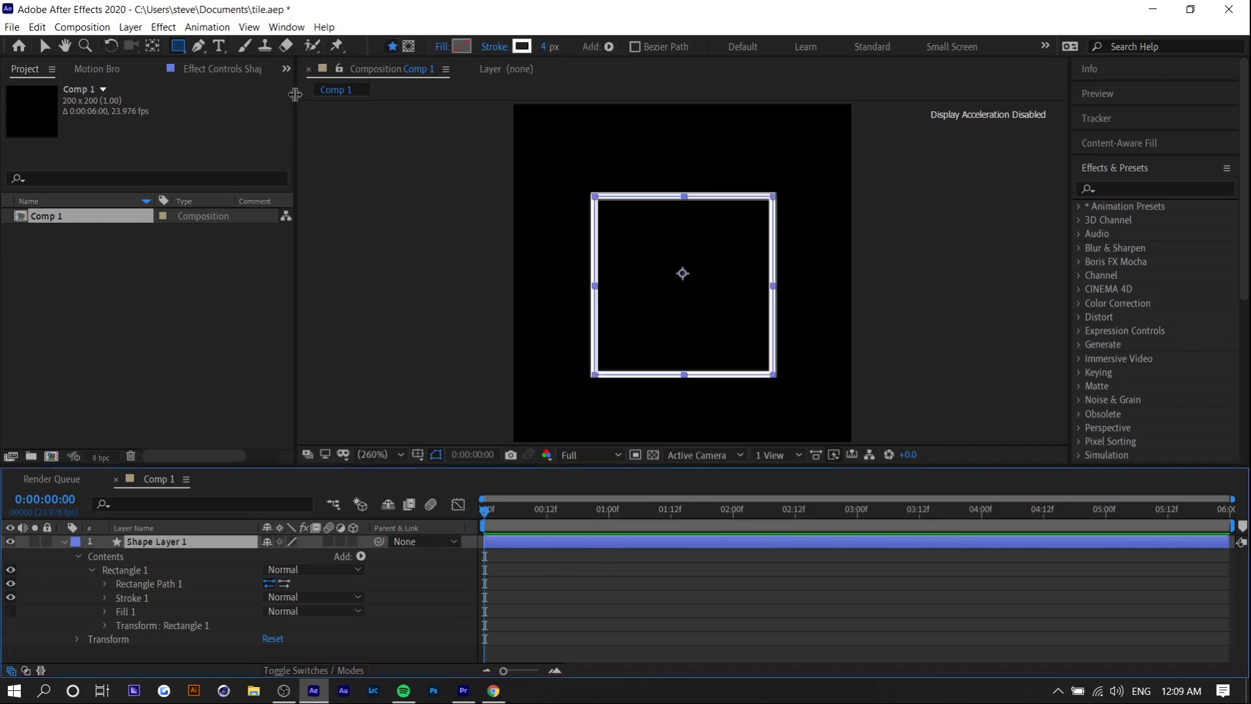
left_click(287, 27)
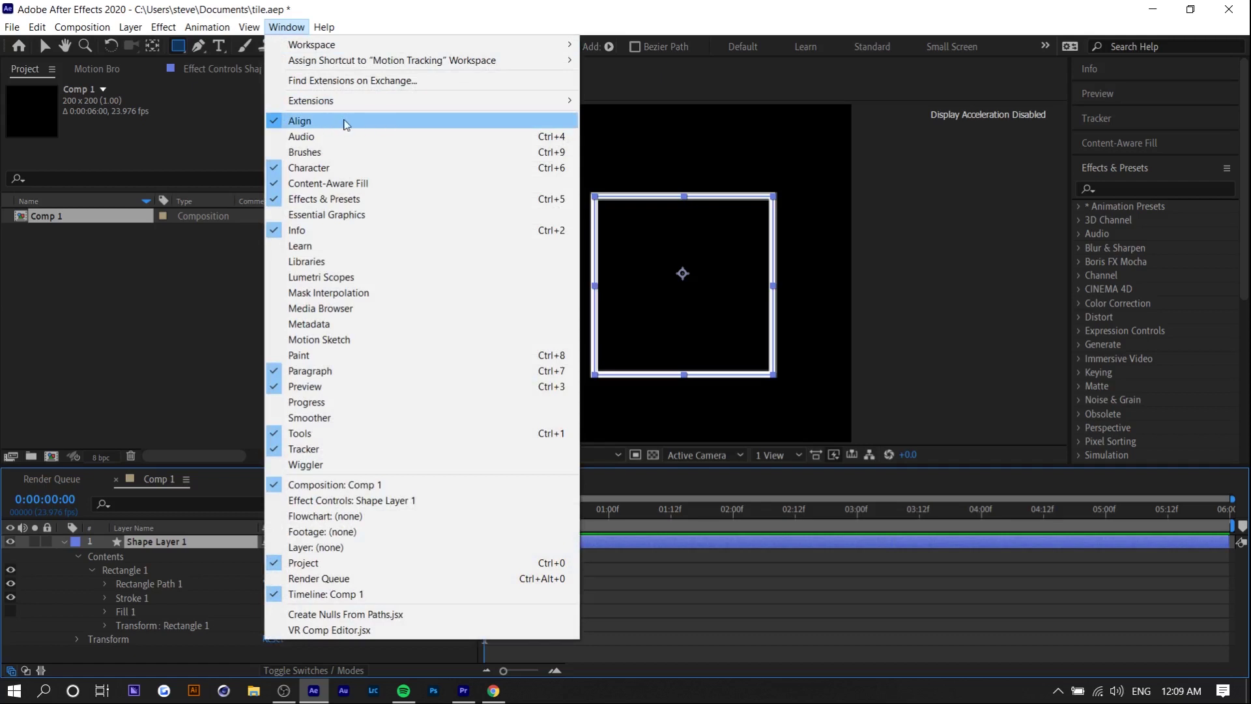
left_click(321, 124)
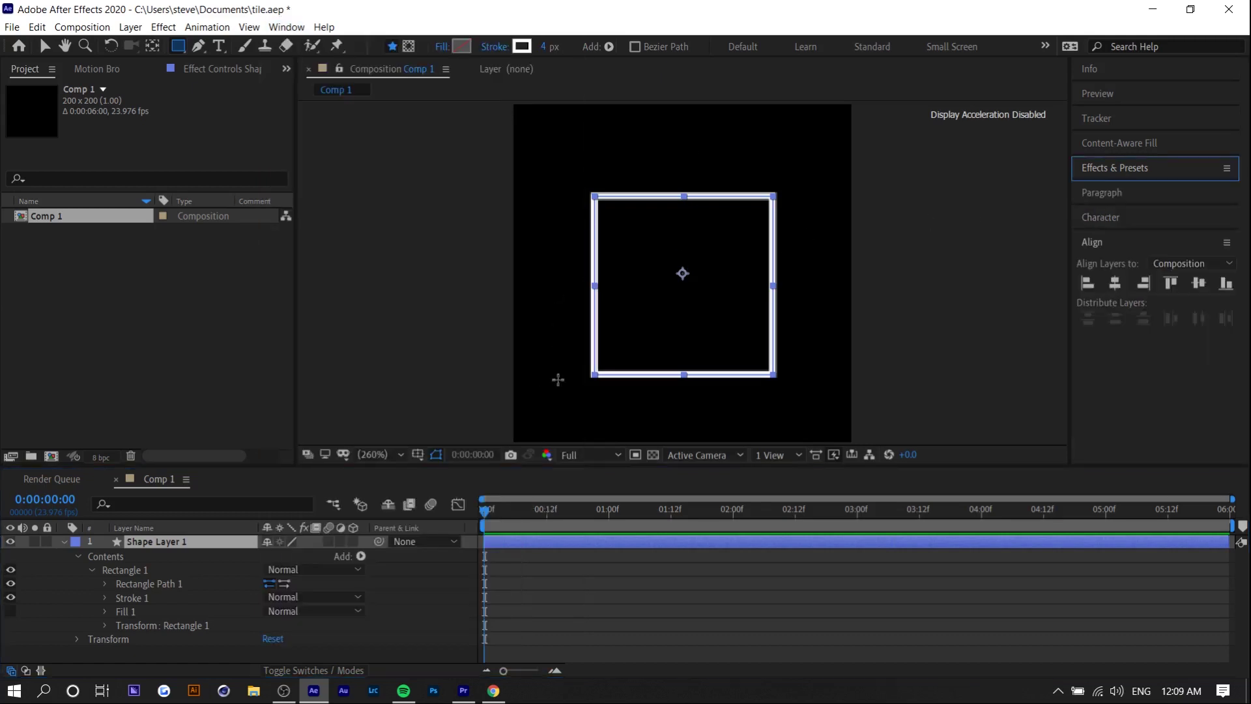
left_click(1115, 283)
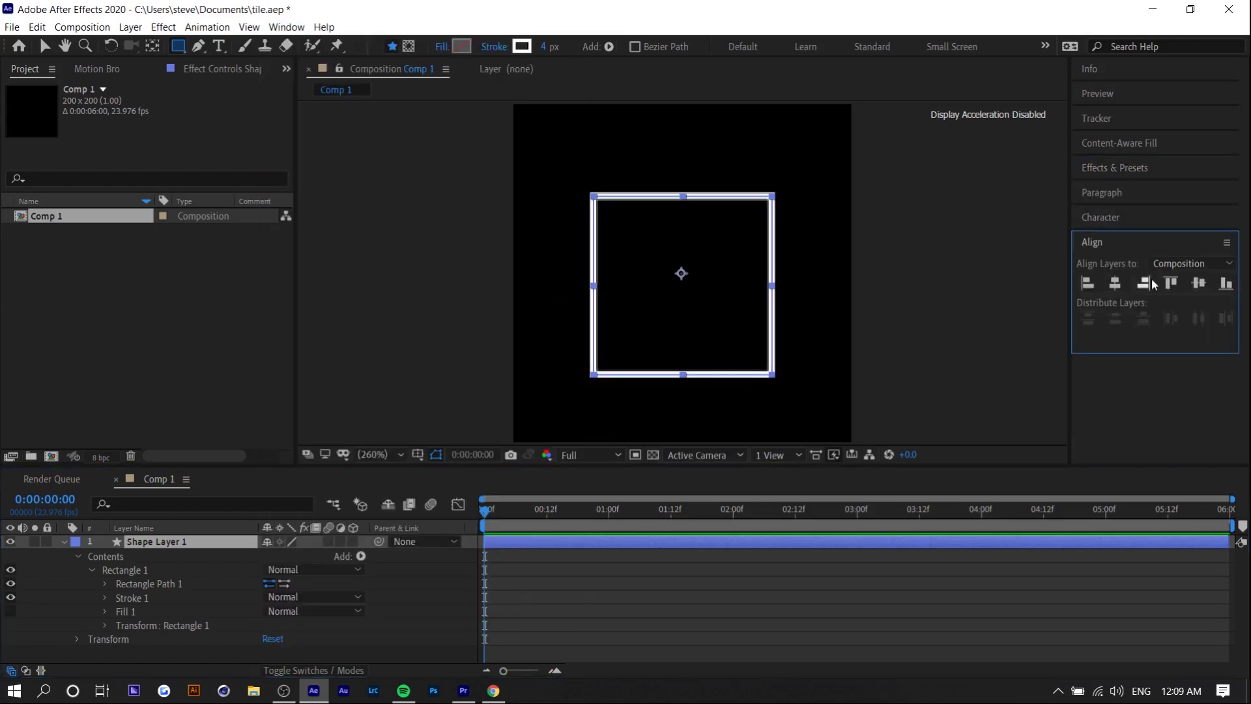
left_click(1199, 283)
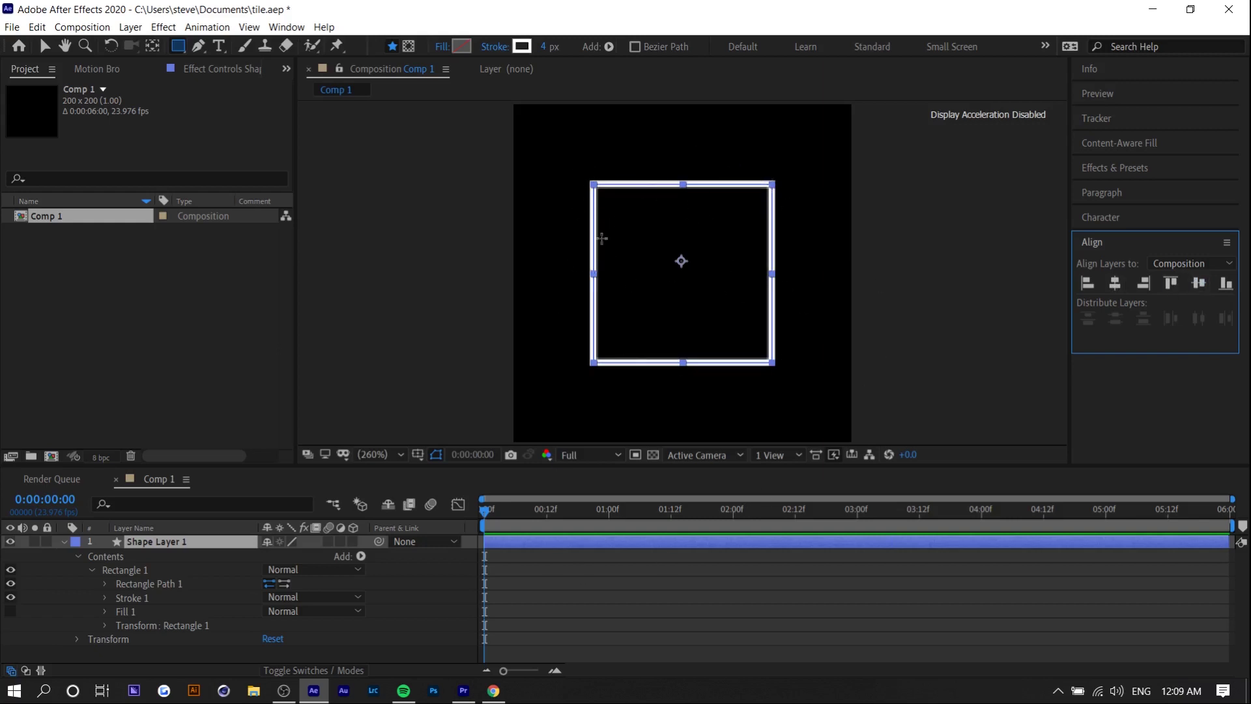
left_click(531, 624)
left_click(131, 550)
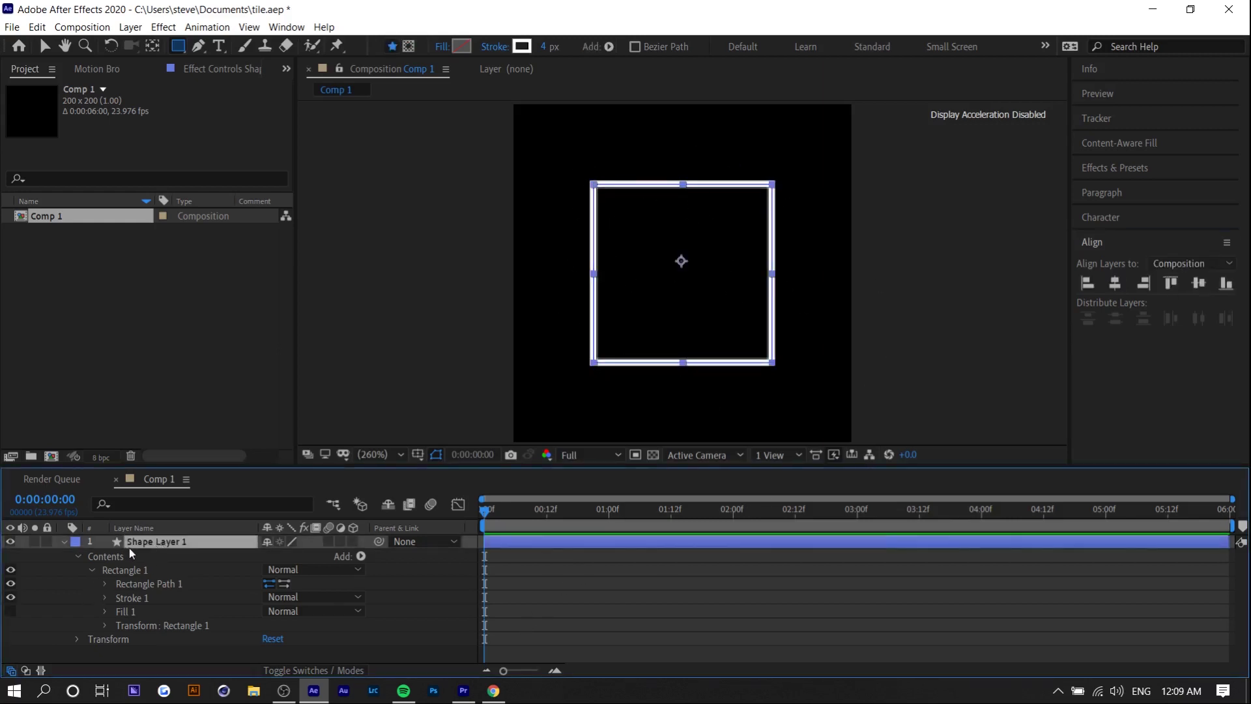
Step: Add starting Rotation (0°) and Scale keyframes to Rectangle 1 at 0:00
left_click(104, 625)
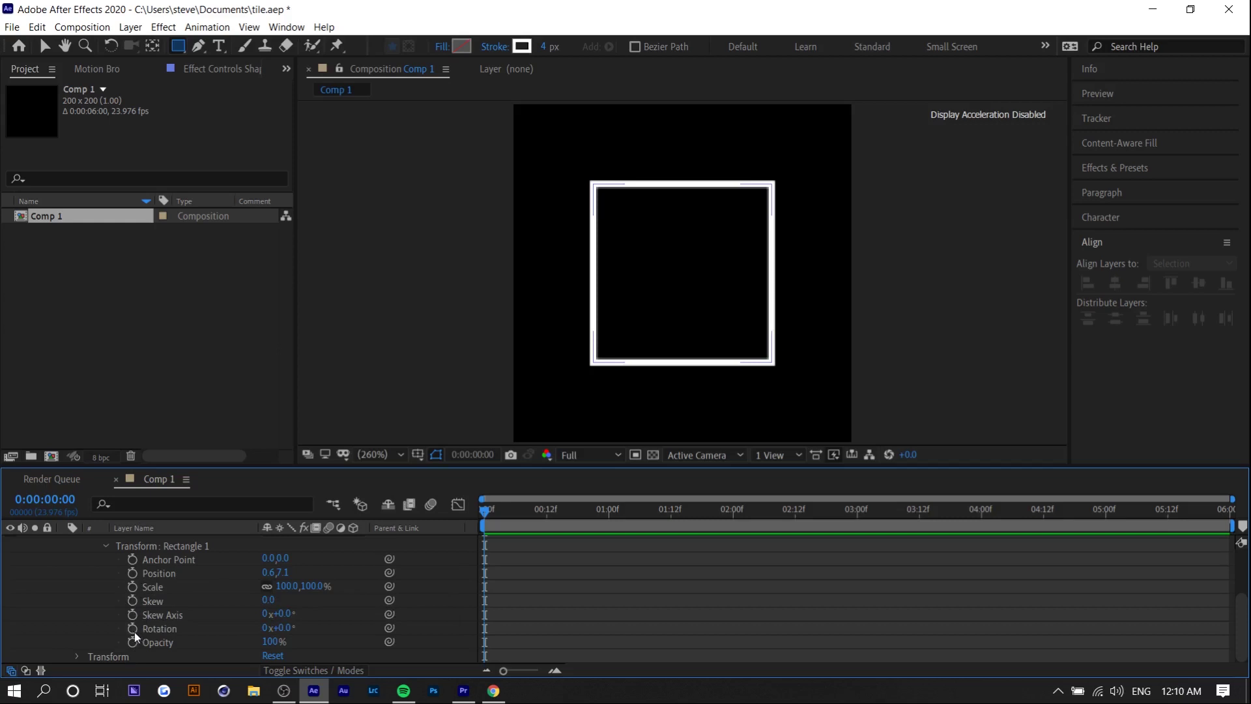
left_click(133, 630)
left_click(133, 586)
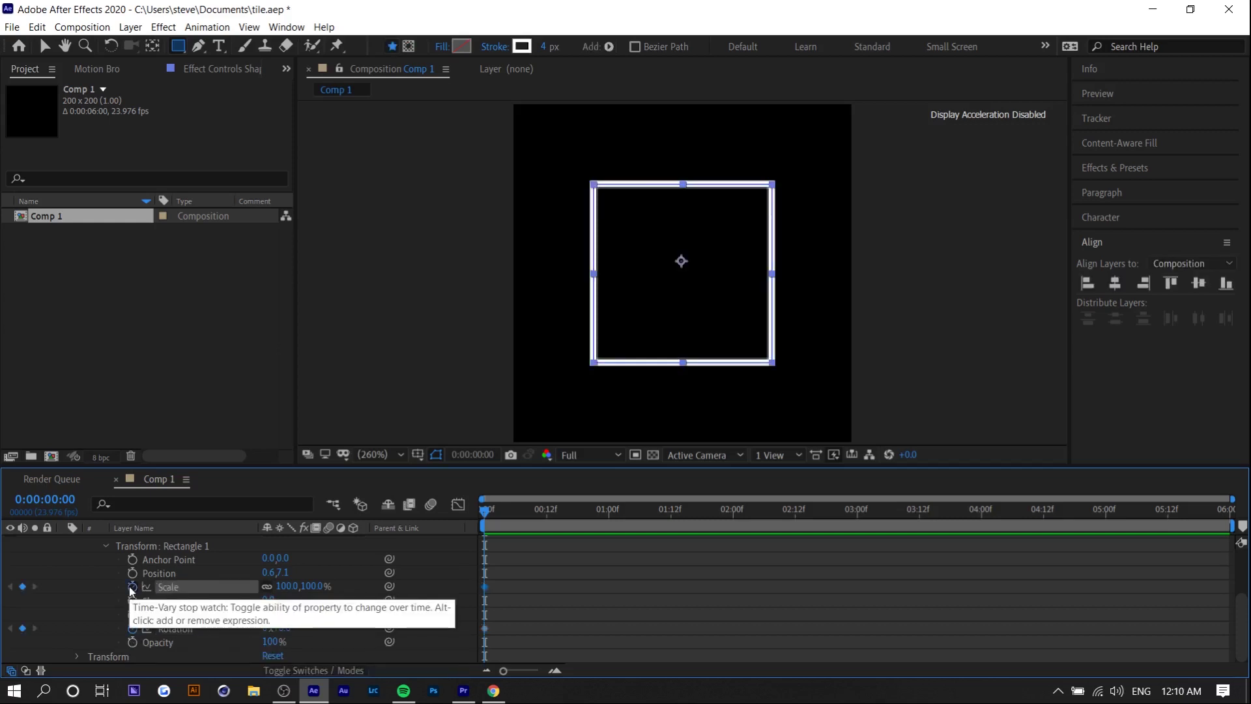
left_click(546, 569)
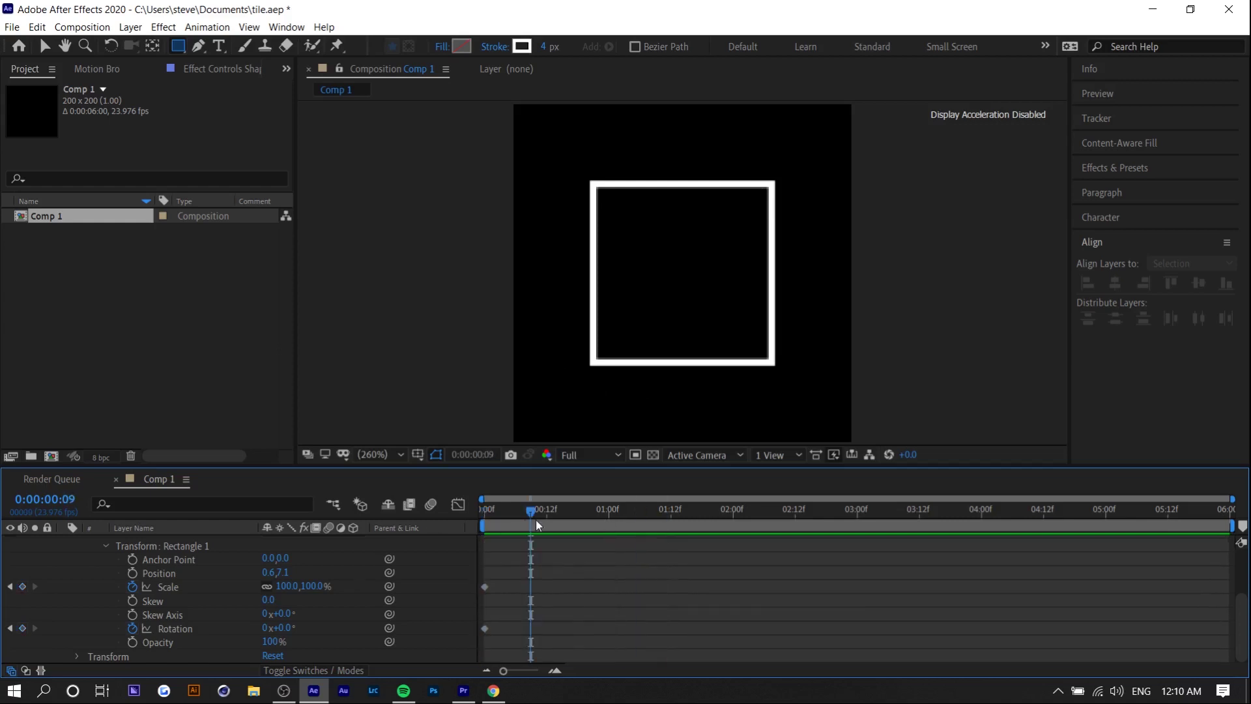
Step: Set Rotation to 180° at the last frame and preview the half turn
left_click_drag(484, 515, 1227, 521)
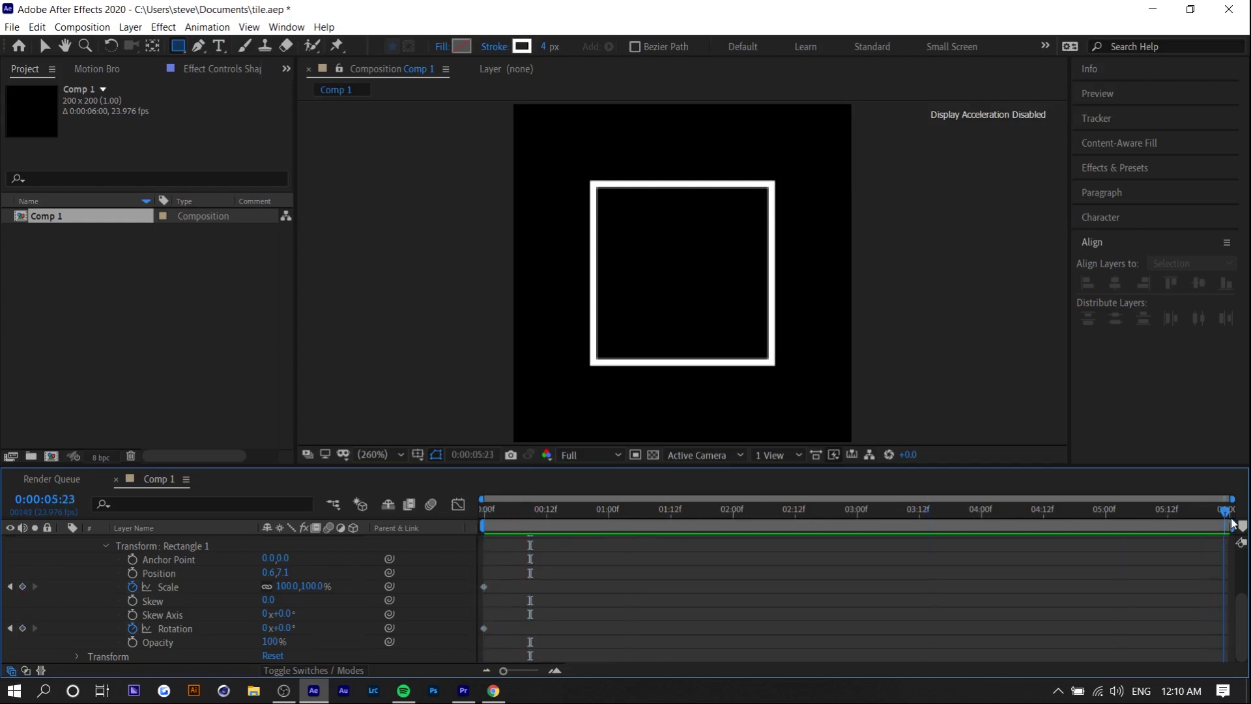
left_click(282, 628)
type("180")
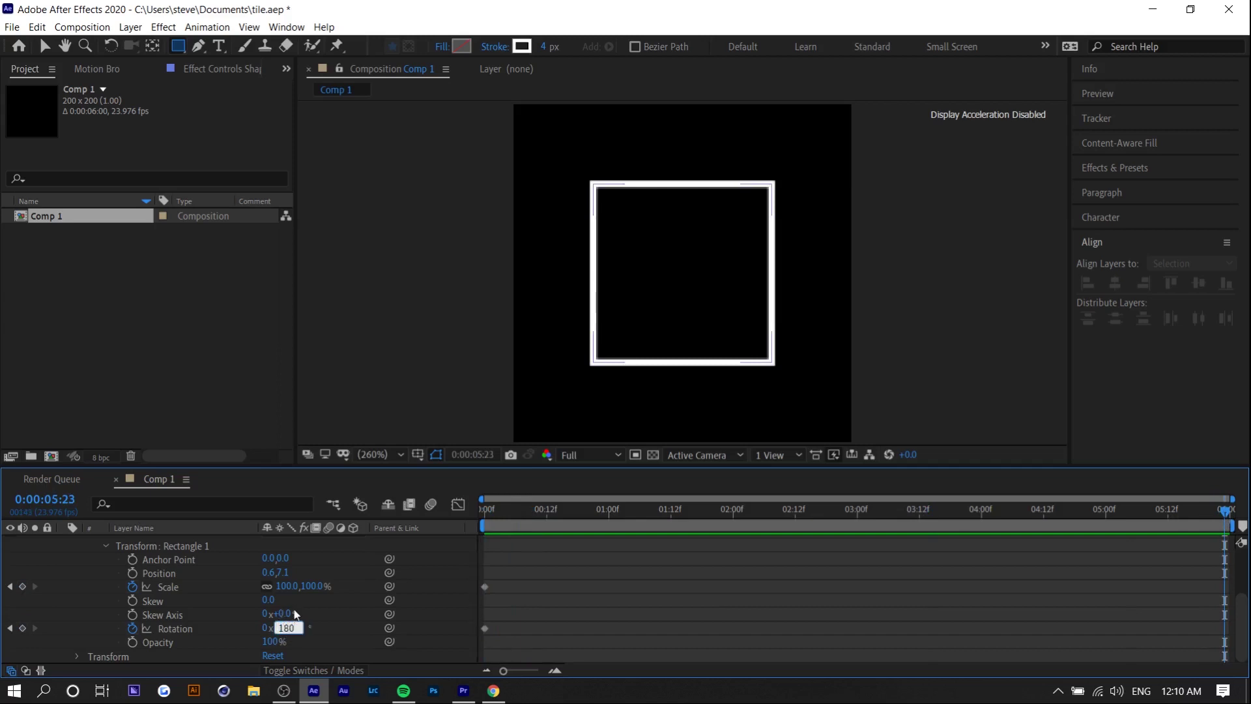
key("Return")
key("space")
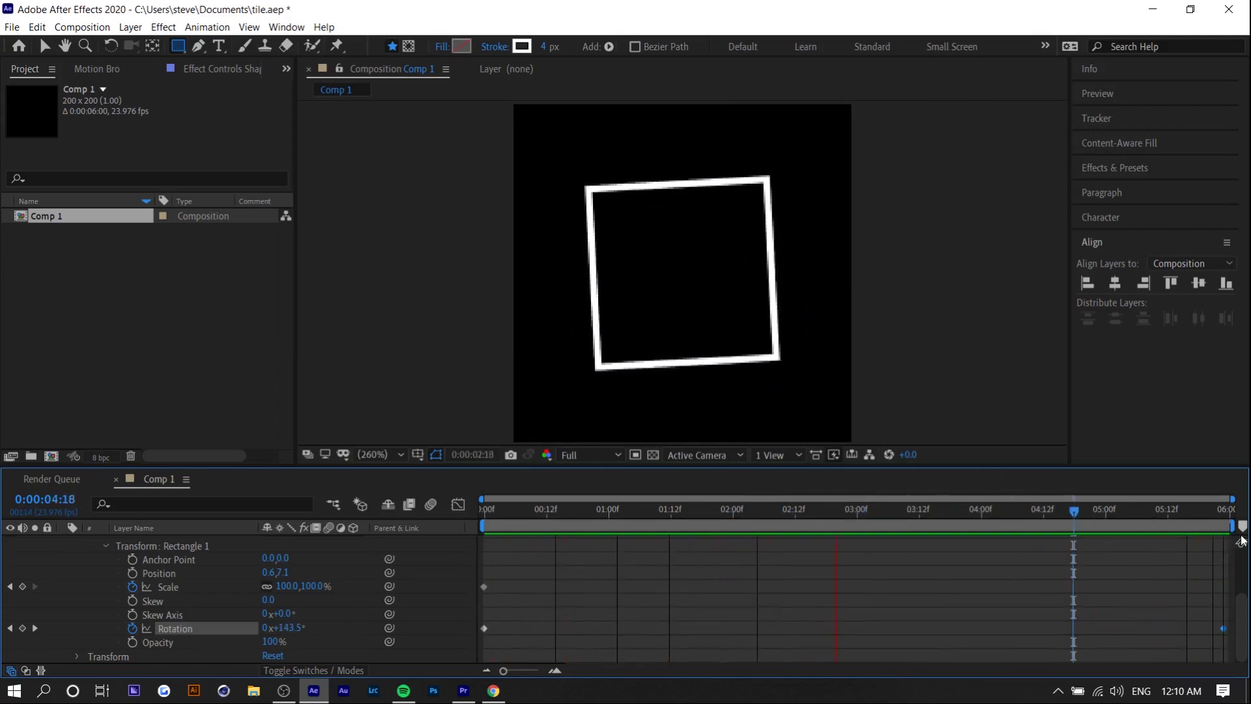
left_click(1228, 521)
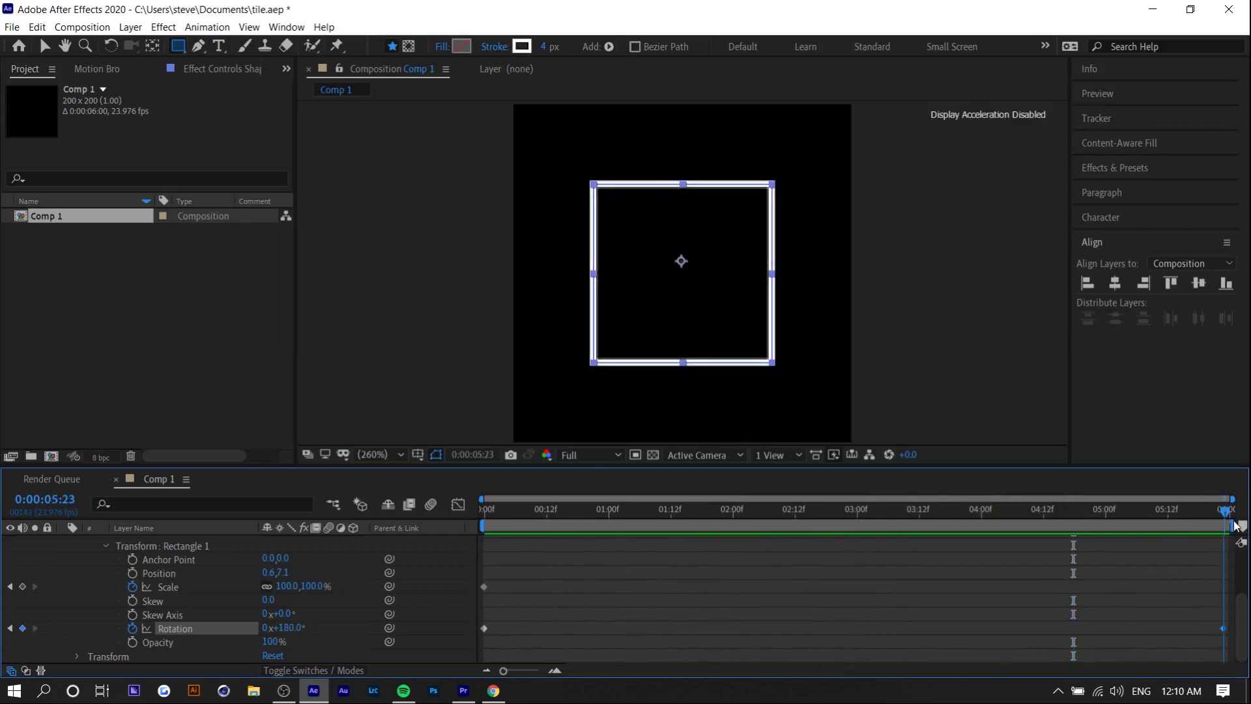
key("Home")
Step: Keyframe Rectangle 1's Scale at 115% at the three-second mark
left_click(437, 541)
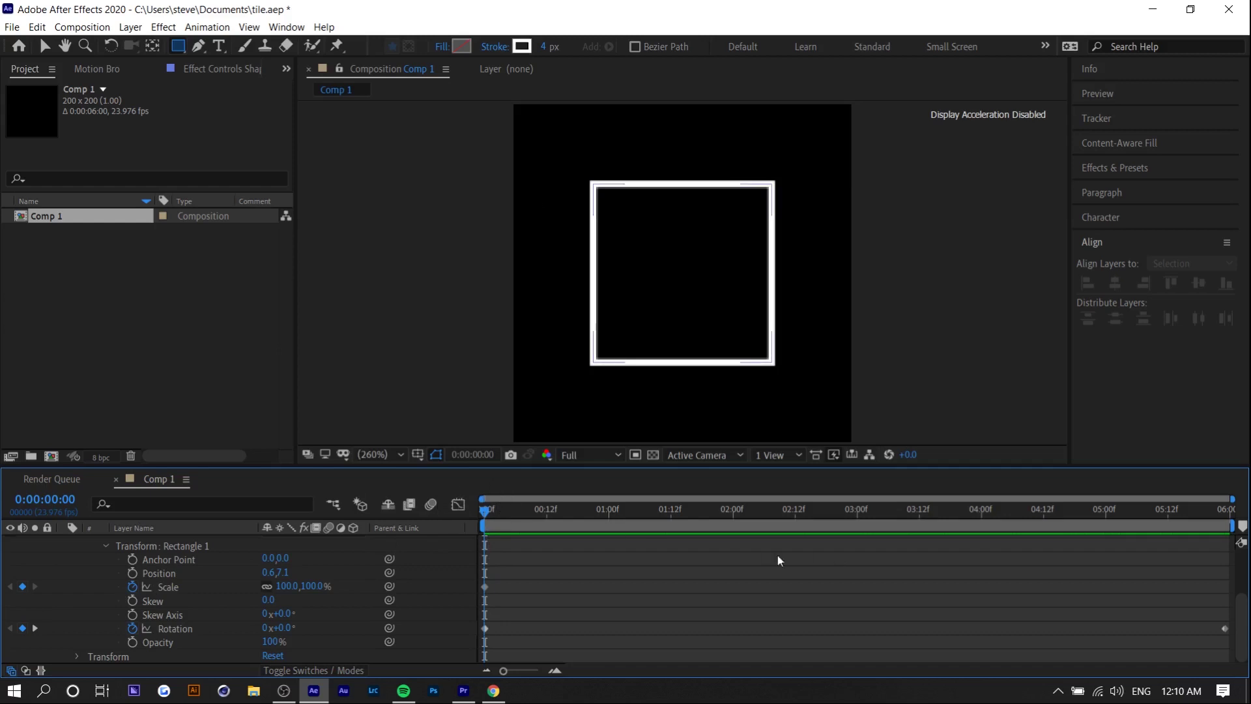
left_click_drag(774, 507, 857, 519)
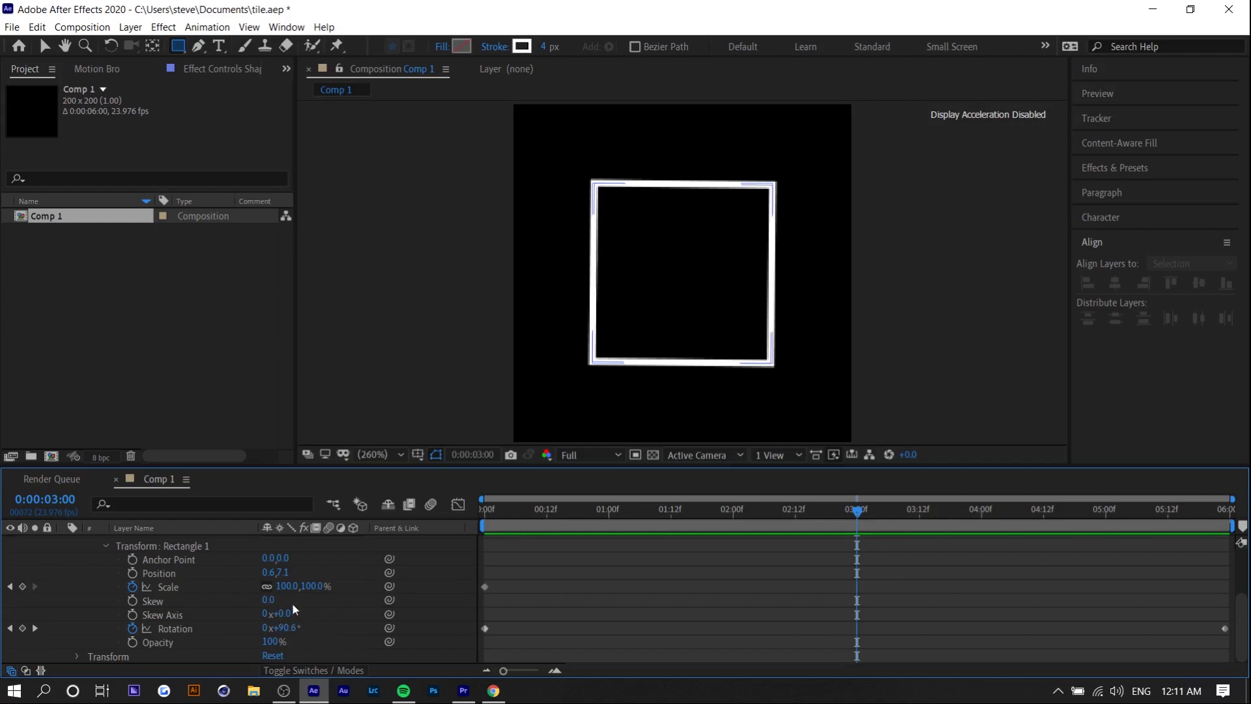
left_click(287, 587)
type("115")
key("Return")
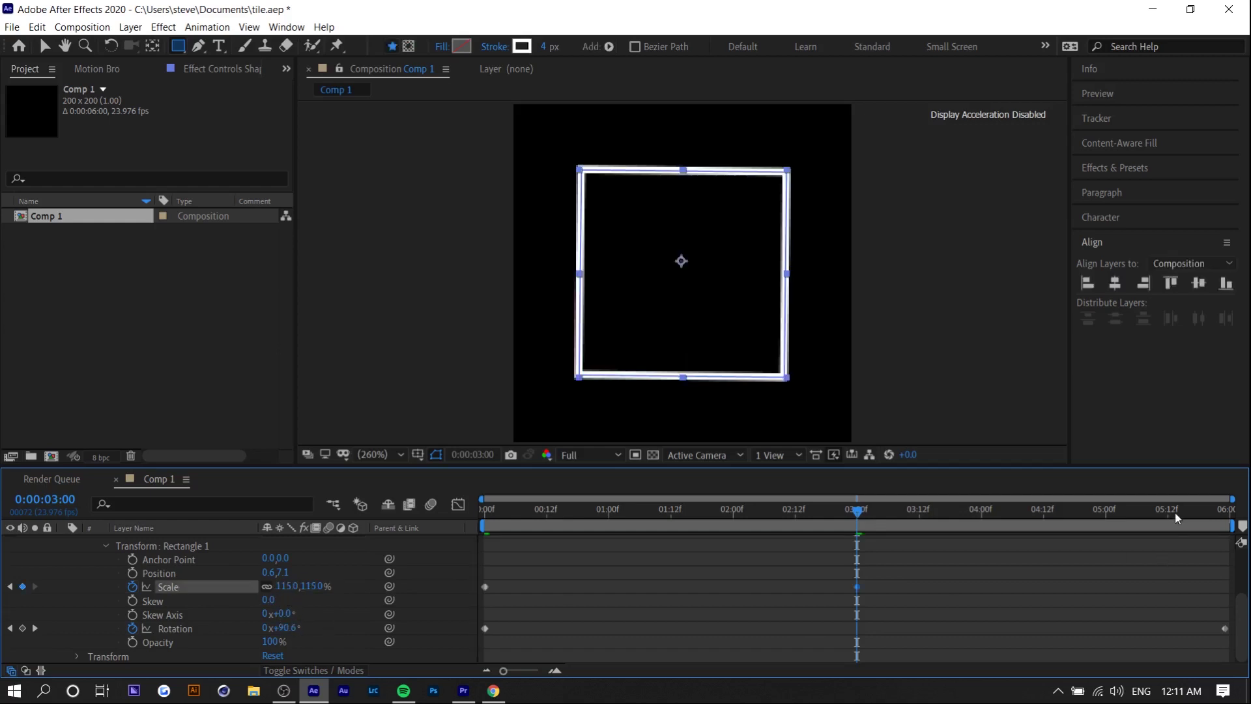
Step: Set Scale back to 100% at the last frame and preview the animation
left_click_drag(1176, 513, 1228, 512)
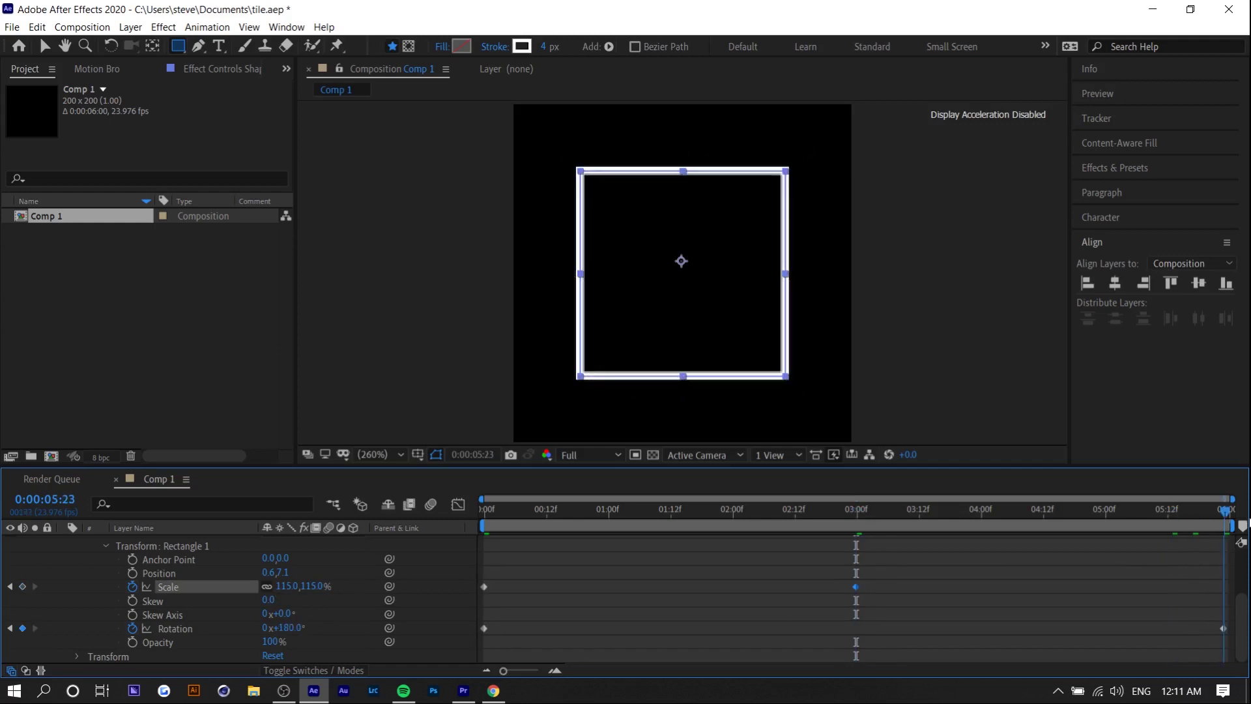
left_click(285, 586)
type("108.2")
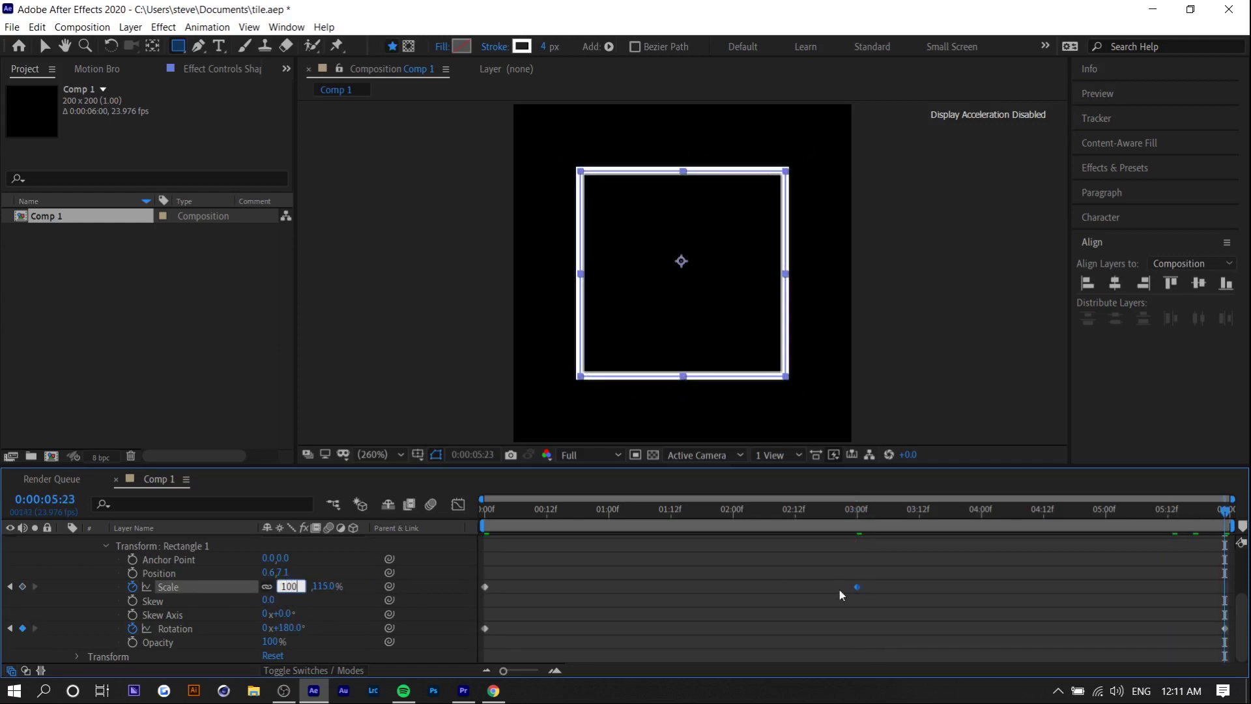
key("Return")
left_click_drag(532, 511, 1065, 546)
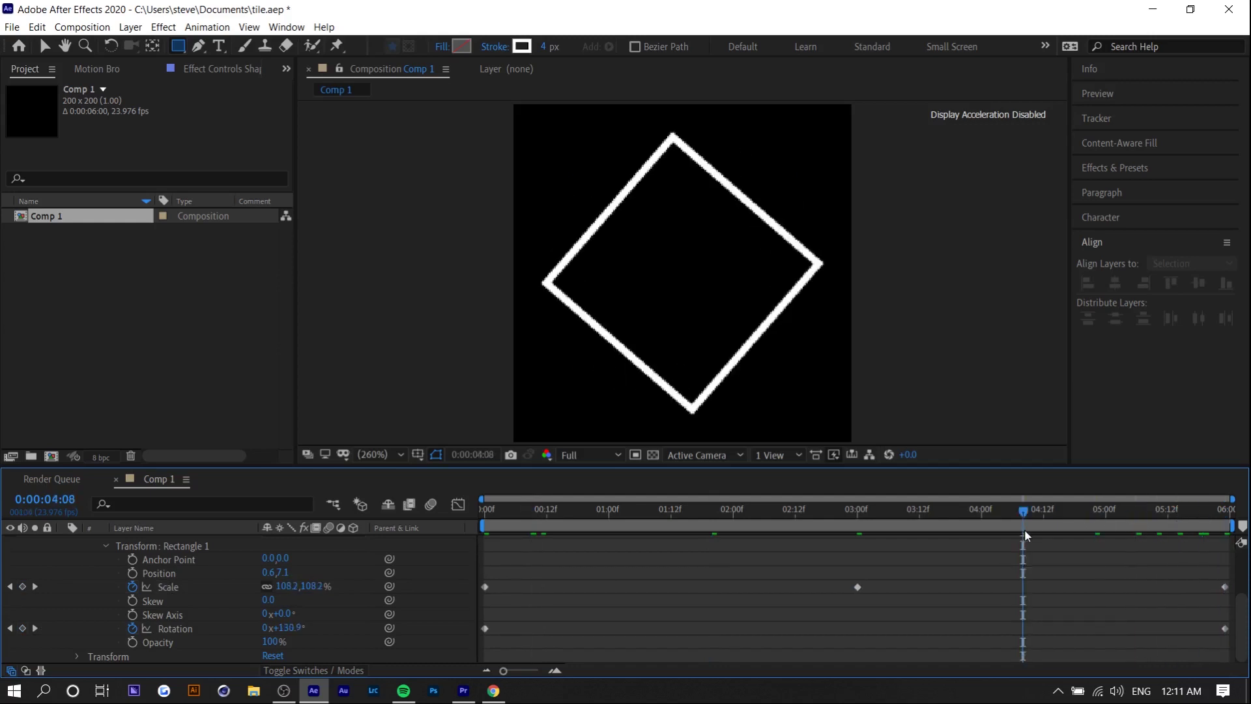
key("space")
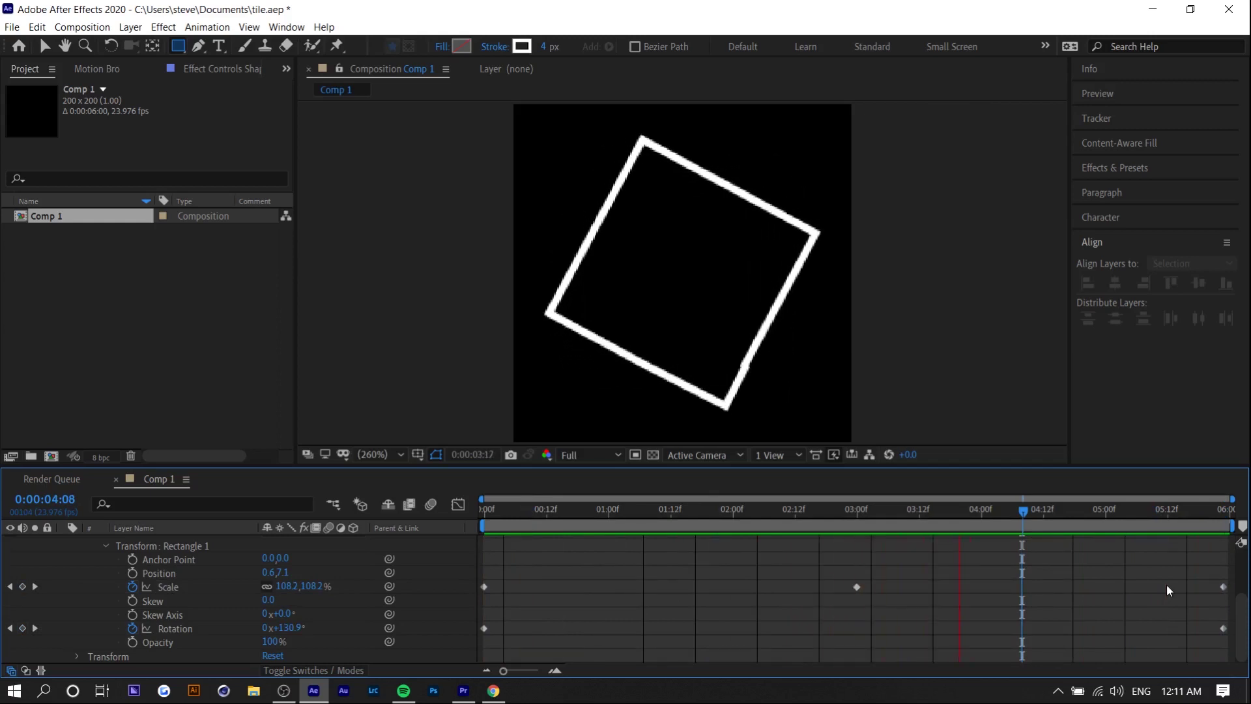
key("space")
left_click_drag(480, 577, 873, 590)
Step: Apply Easy Ease to the selected Scale and Rotation keyframes and preview the motion
right_click(857, 591)
mouse_move(921, 580)
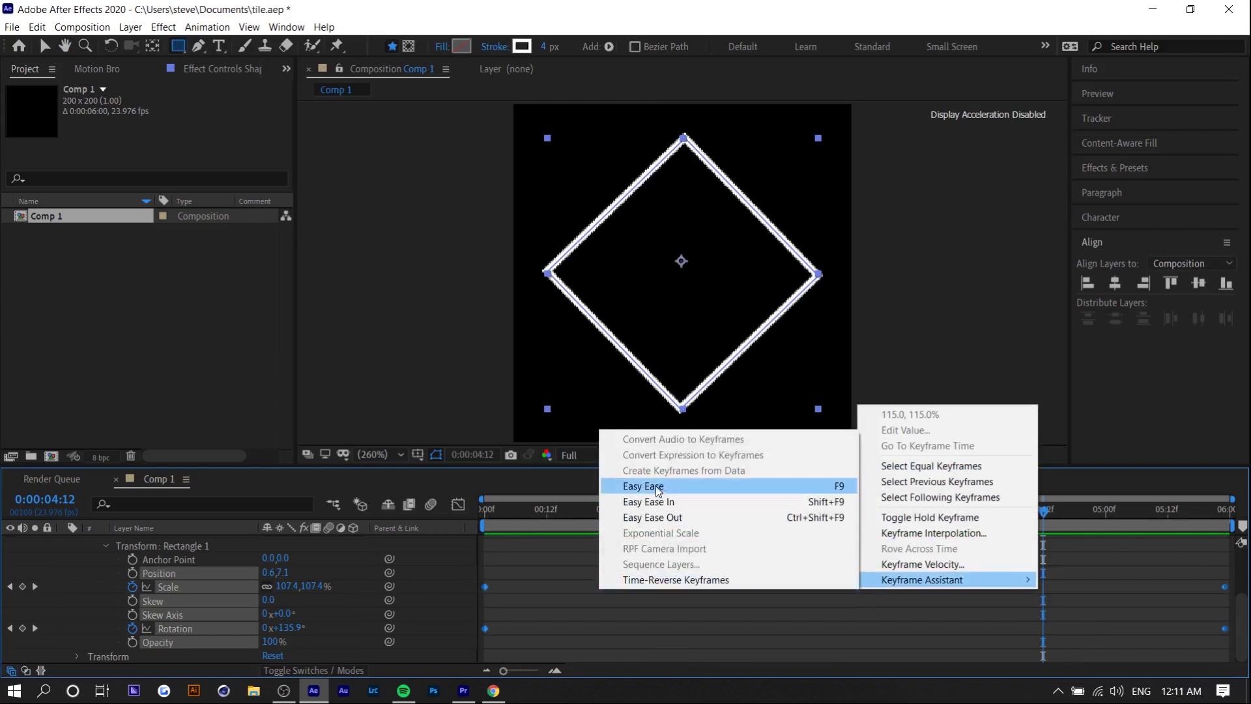
left_click(656, 487)
key("space")
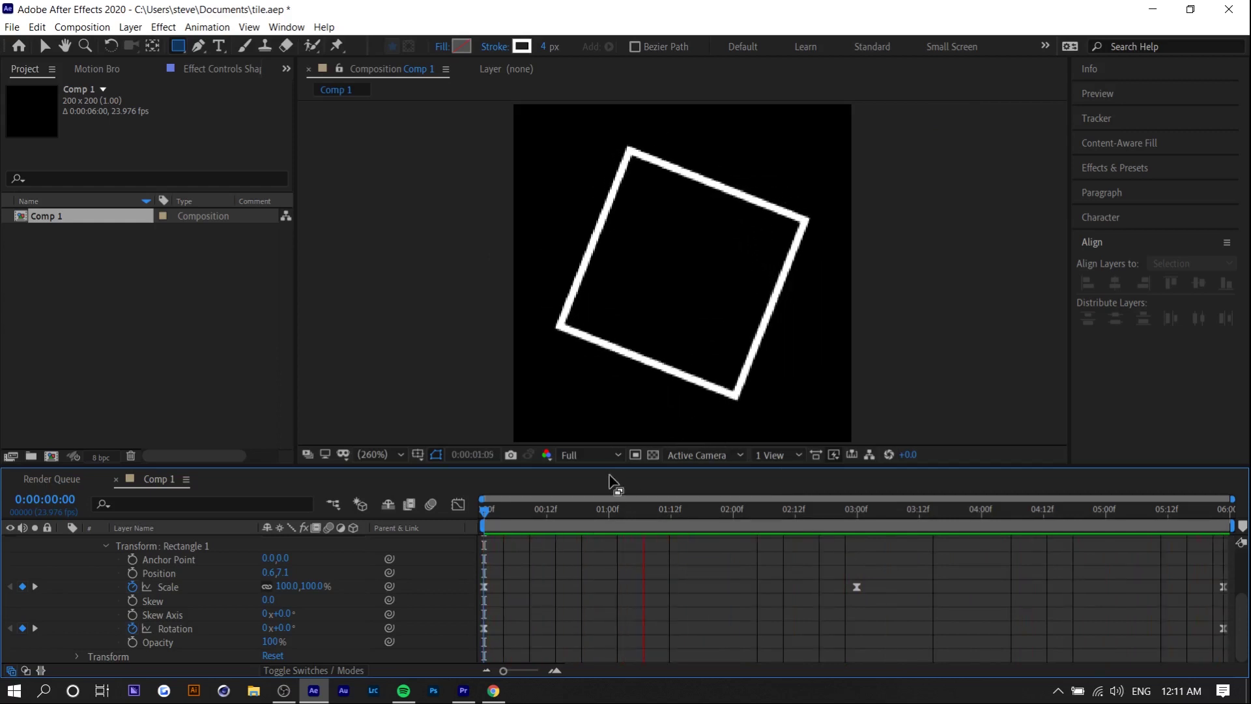
left_click(609, 510)
key("space")
key("Home")
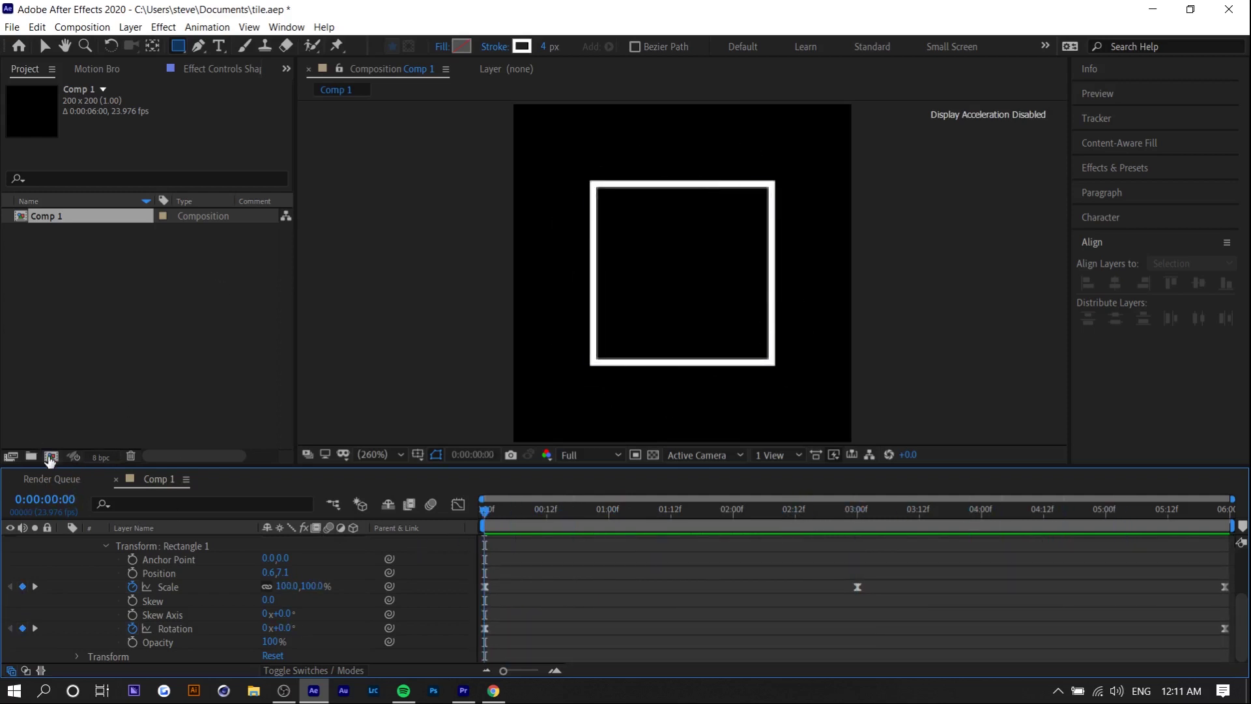
Step: Make a new composition at 1920×1080 px with a 0:00:30:00 duration
left_click(50, 457)
double_click(614, 388)
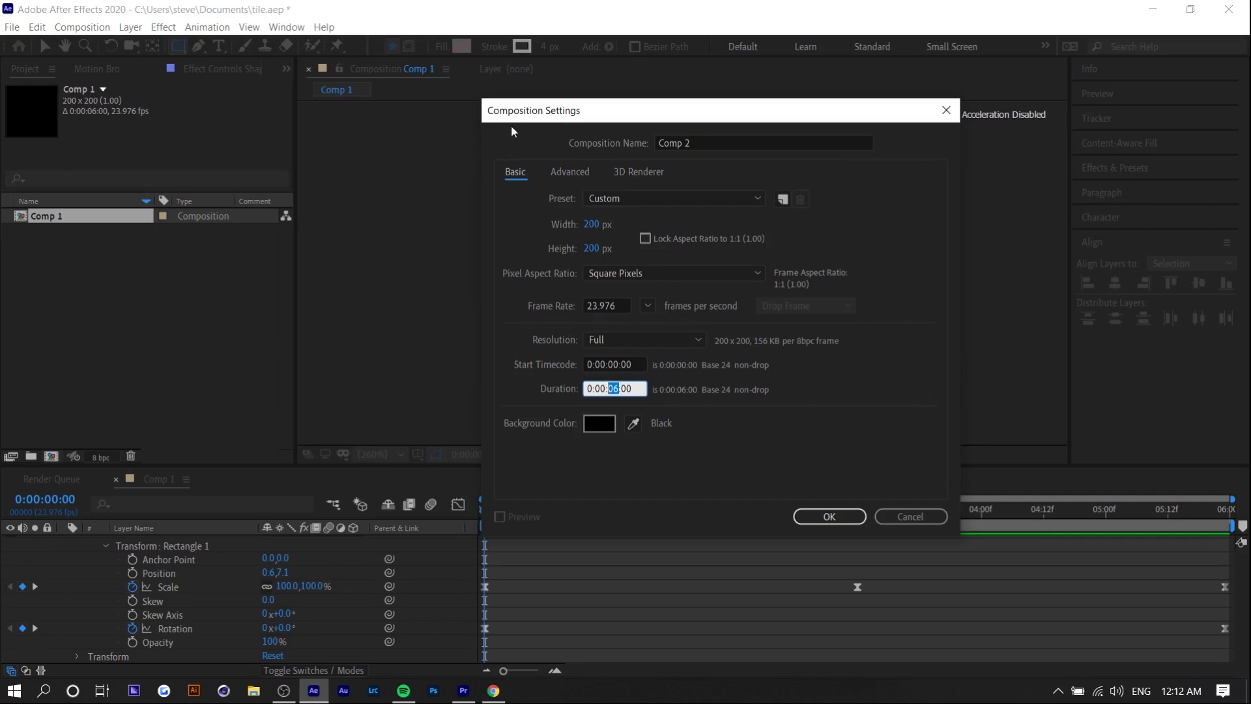
left_click_drag(510, 122, 399, 114)
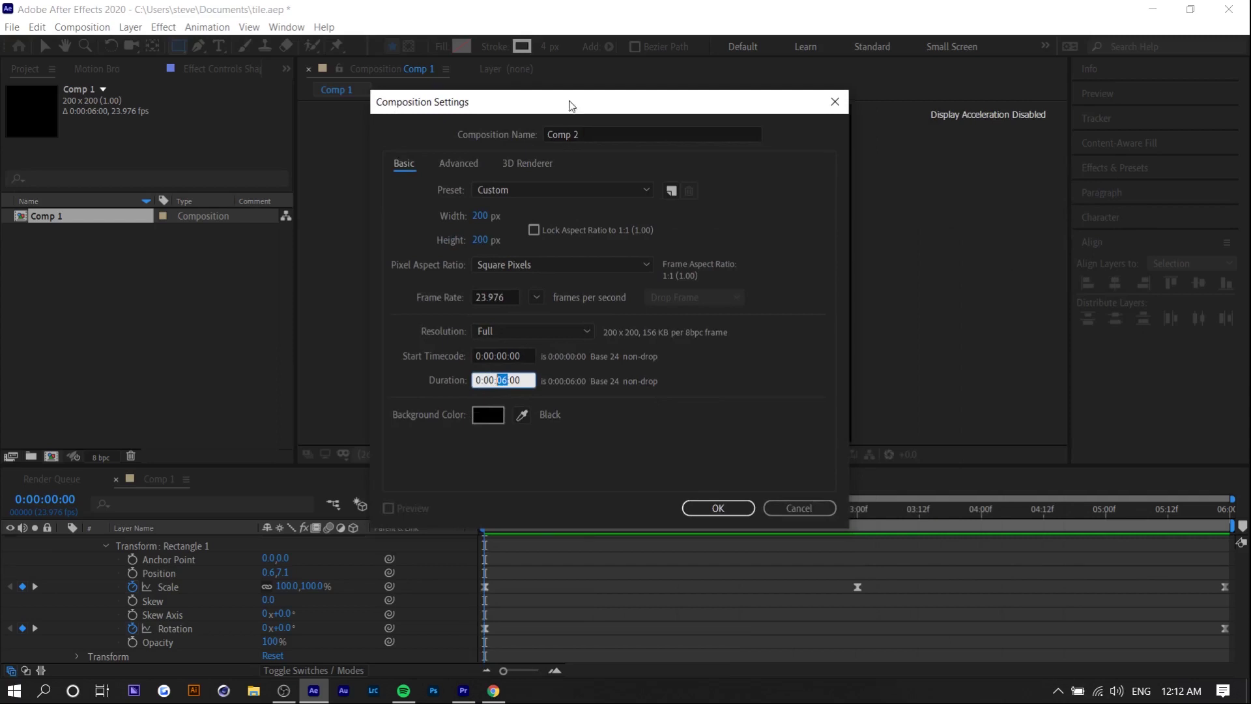
left_click_drag(572, 102, 593, 125)
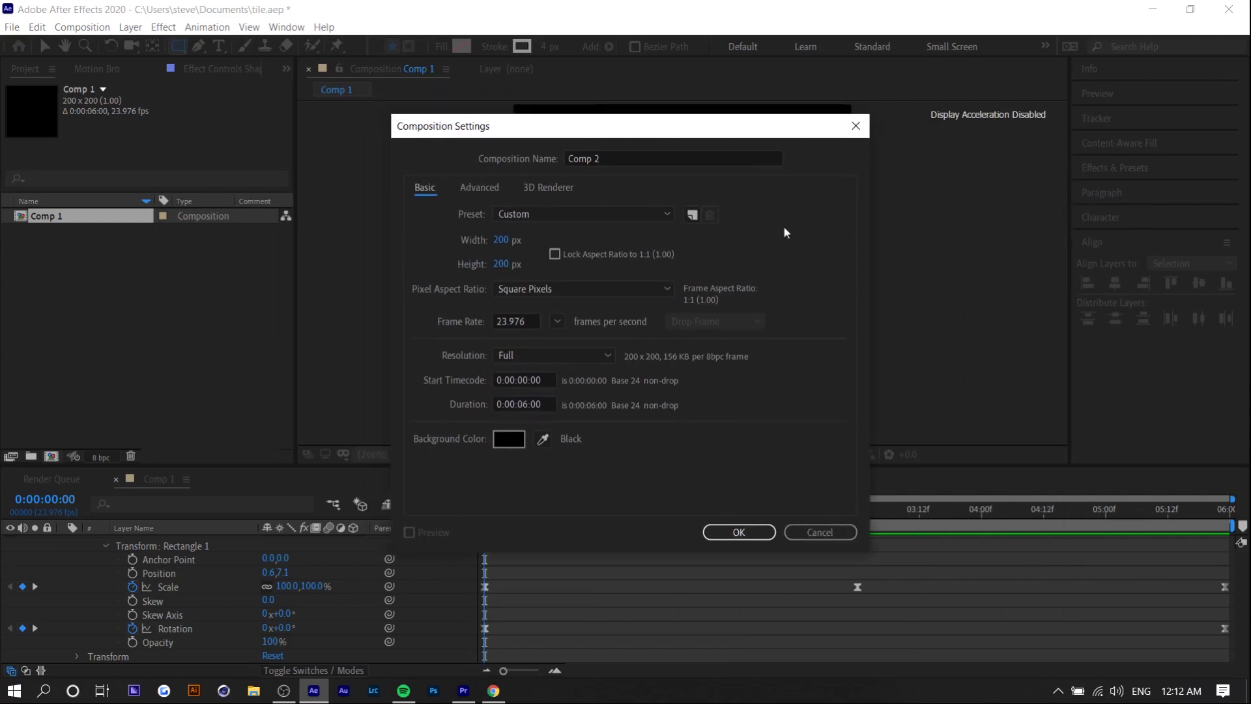
left_click(526, 405)
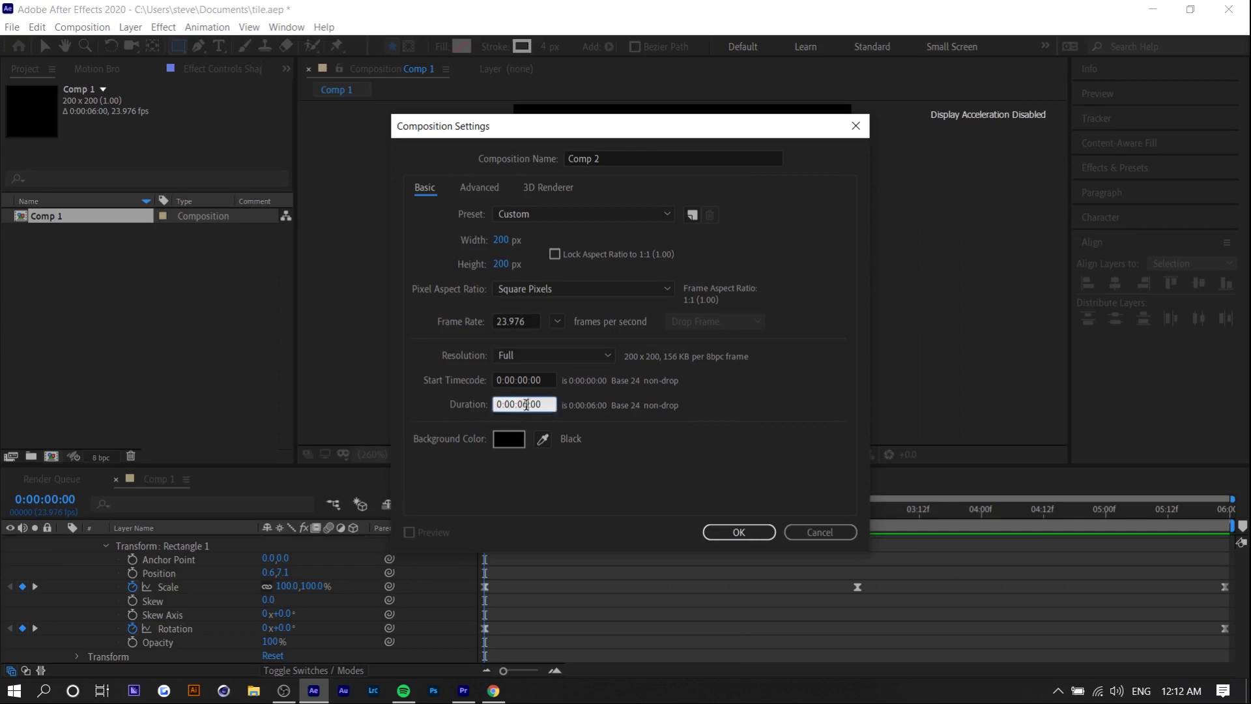
double_click(520, 404)
key("Tab")
type("1920")
key("Tab")
type("1080")
key("Return")
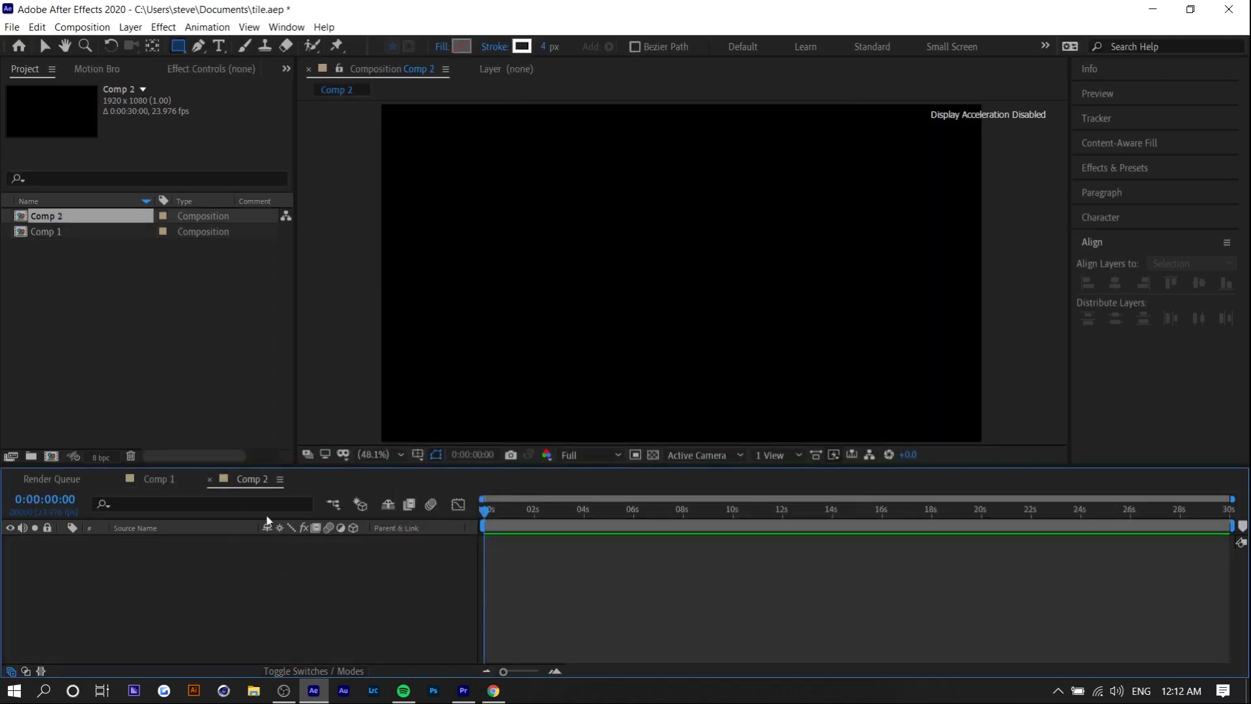
Step: Nest Comp 1 in the Comp 2 timeline starting at 0:00, preview it, and search effects for 'rep'
left_click_drag(52, 229, 430, 507)
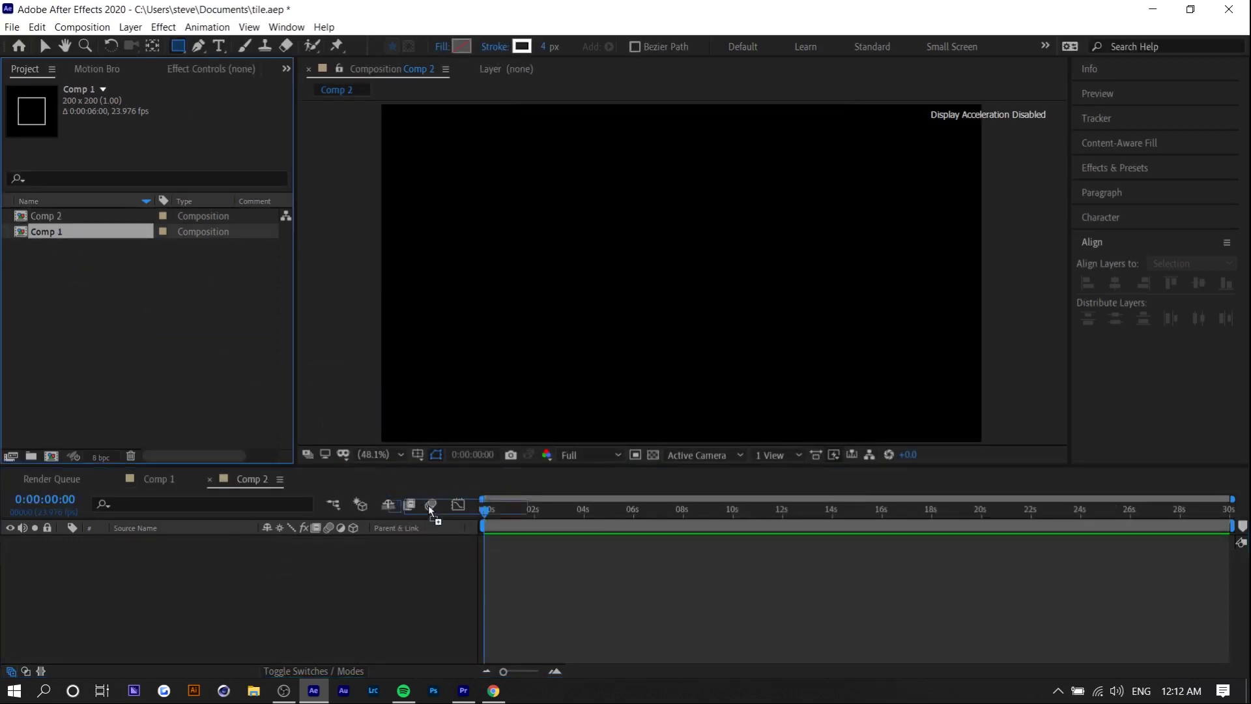
mouse_move(506, 558)
left_mouse_down()
mouse_move(554, 539)
mouse_move(524, 508)
mouse_move(576, 509)
left_mouse_up()
left_click(579, 573)
key("space")
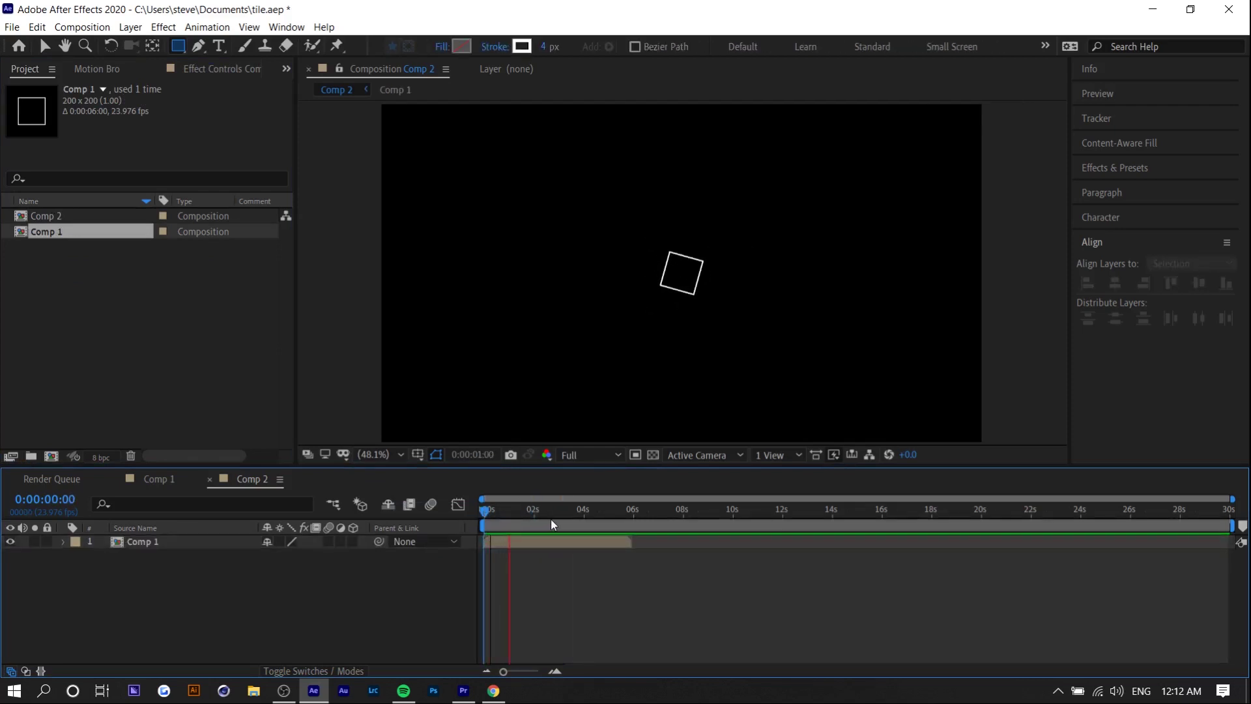
key("space")
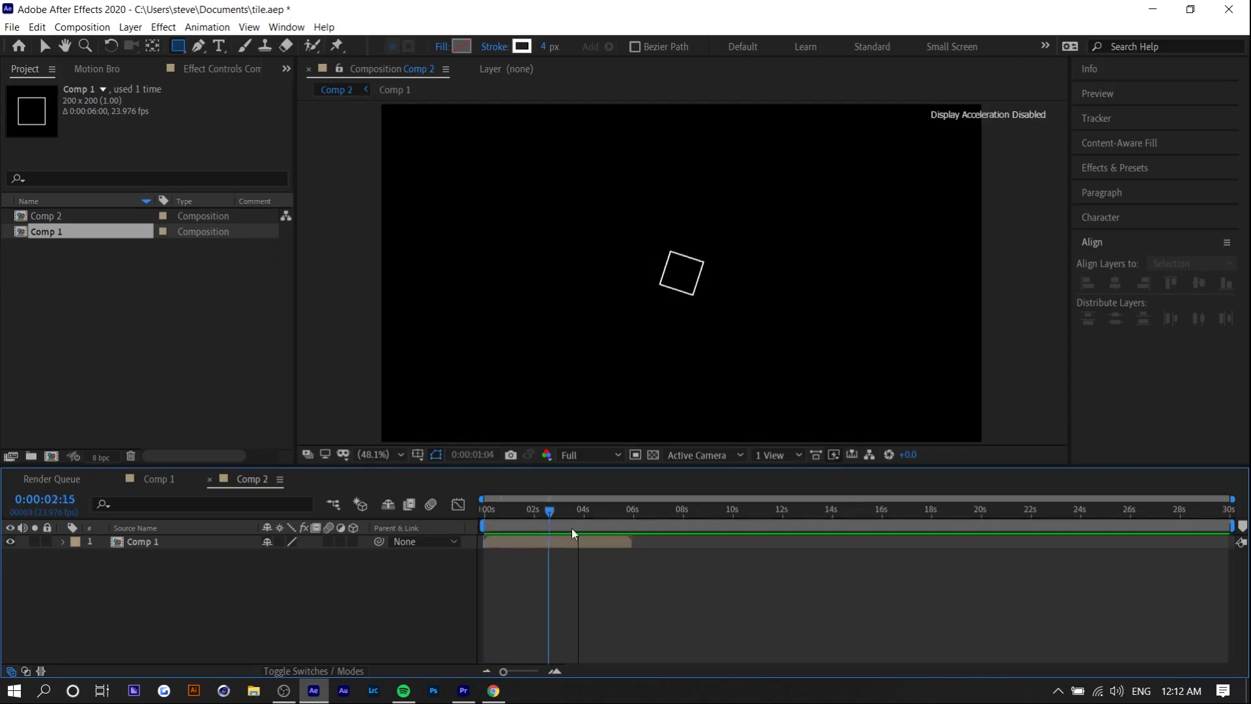
key("space")
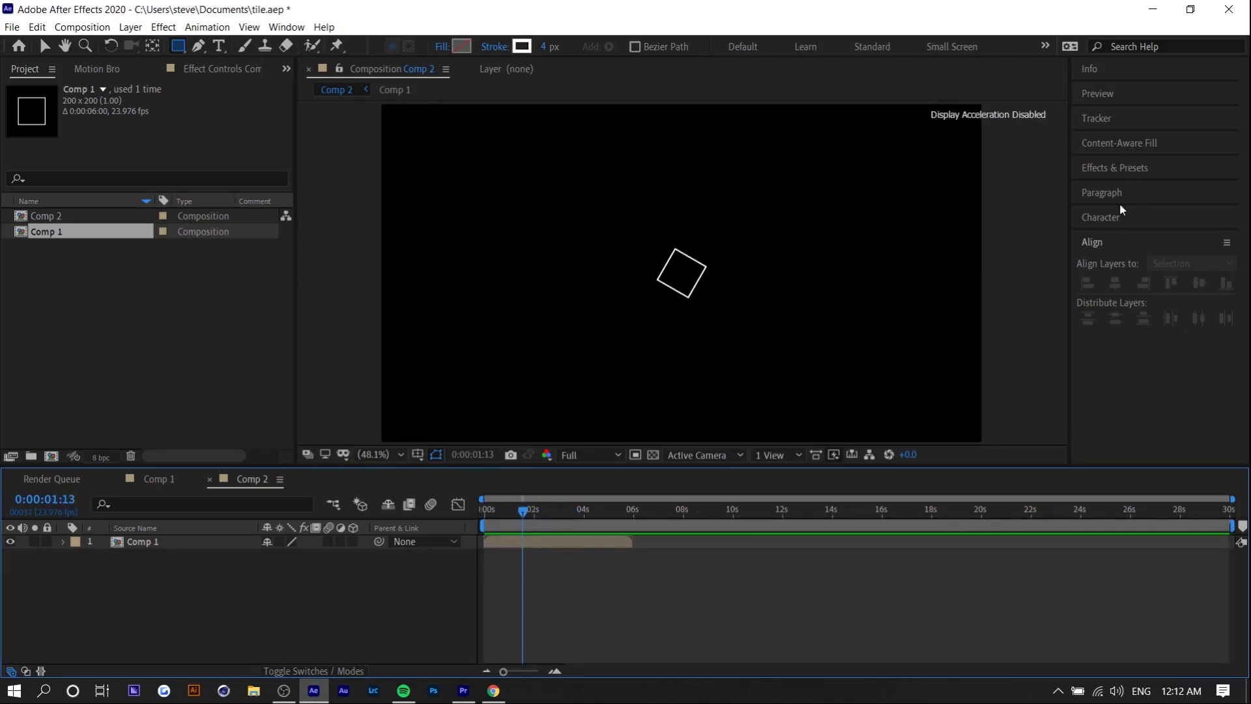
left_click(1128, 171)
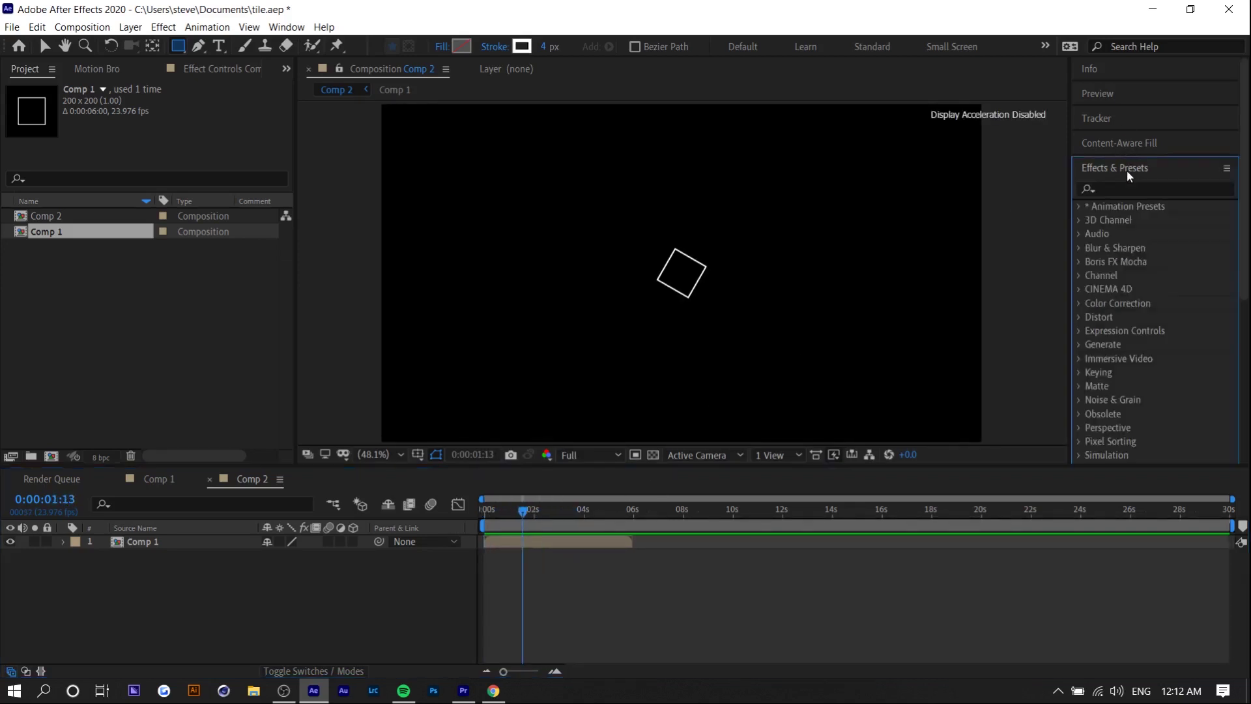
Step: Search for CC RepeTile and apply it to the Comp 1 layer in Comp 2
type("rep")
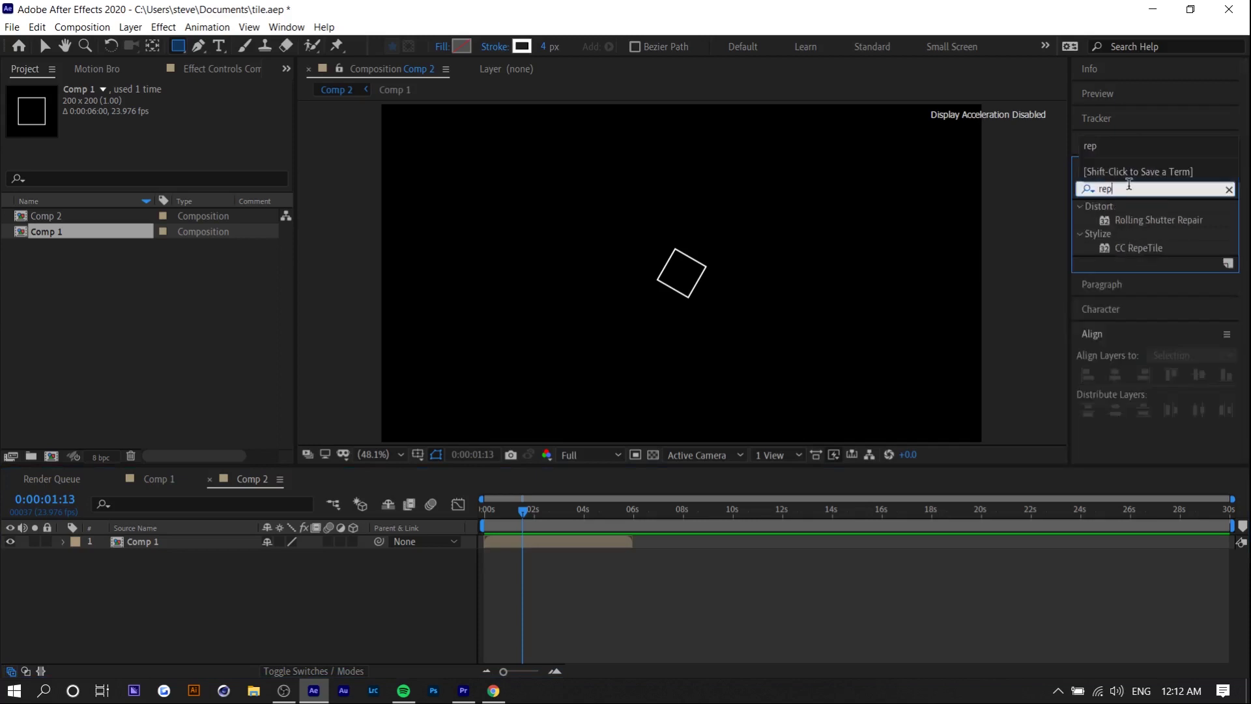
left_click_drag(1145, 251, 835, 321)
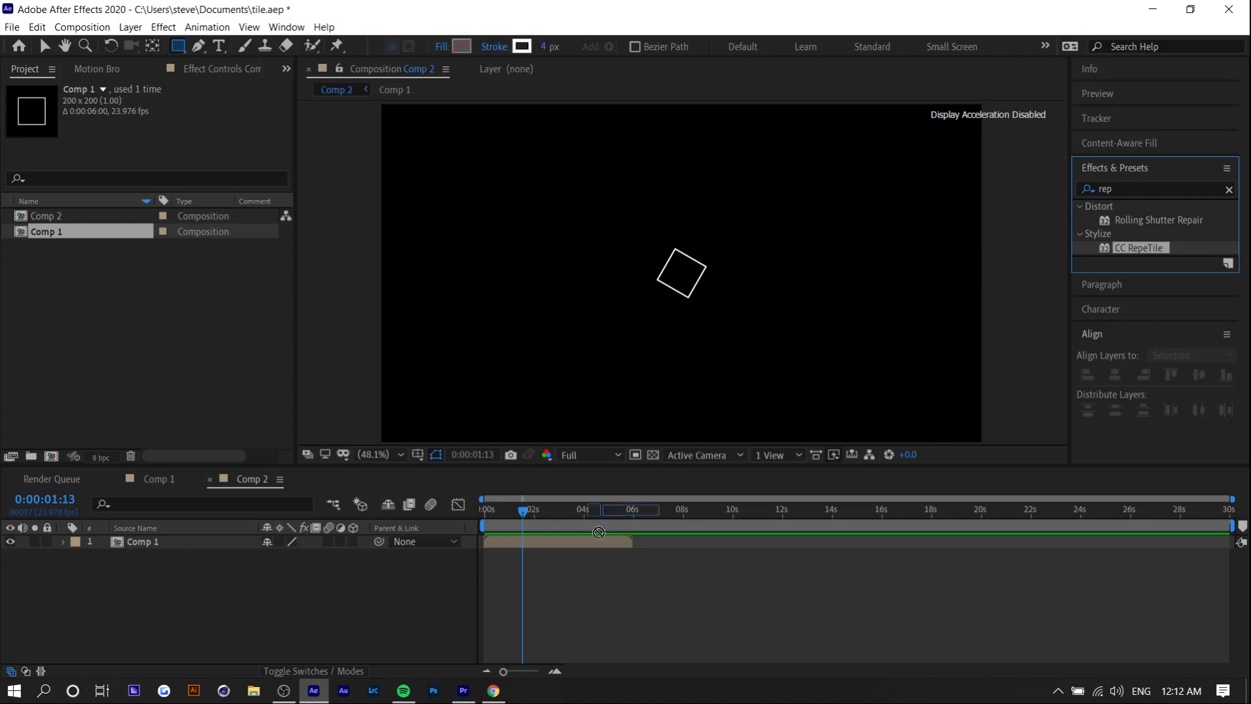
left_click_drag(835, 321, 554, 541)
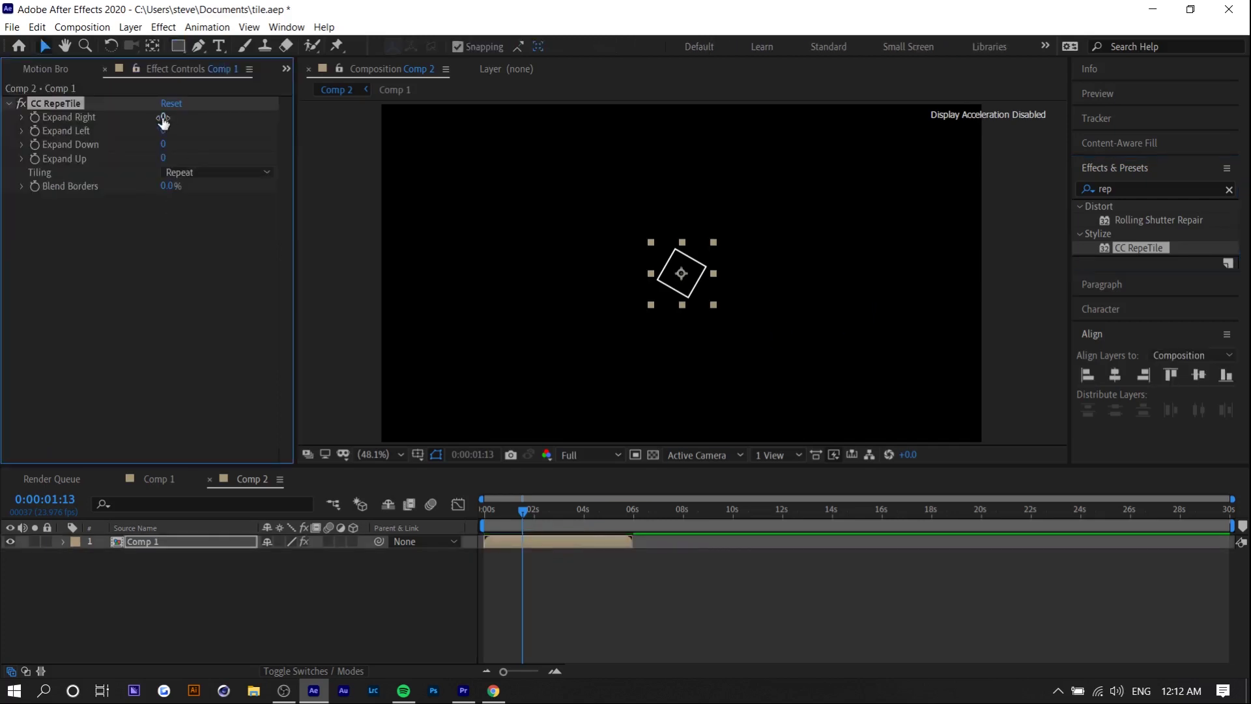
Step: Set CC RepeTile's Expand Right, Left, Down and Up to roughly 900–1100, then preview the rotating tiles
left_click_drag(162, 117, 277, 111)
left_click_drag(517, 138, 857, 194)
left_click_drag(1013, 214, 1017, 214)
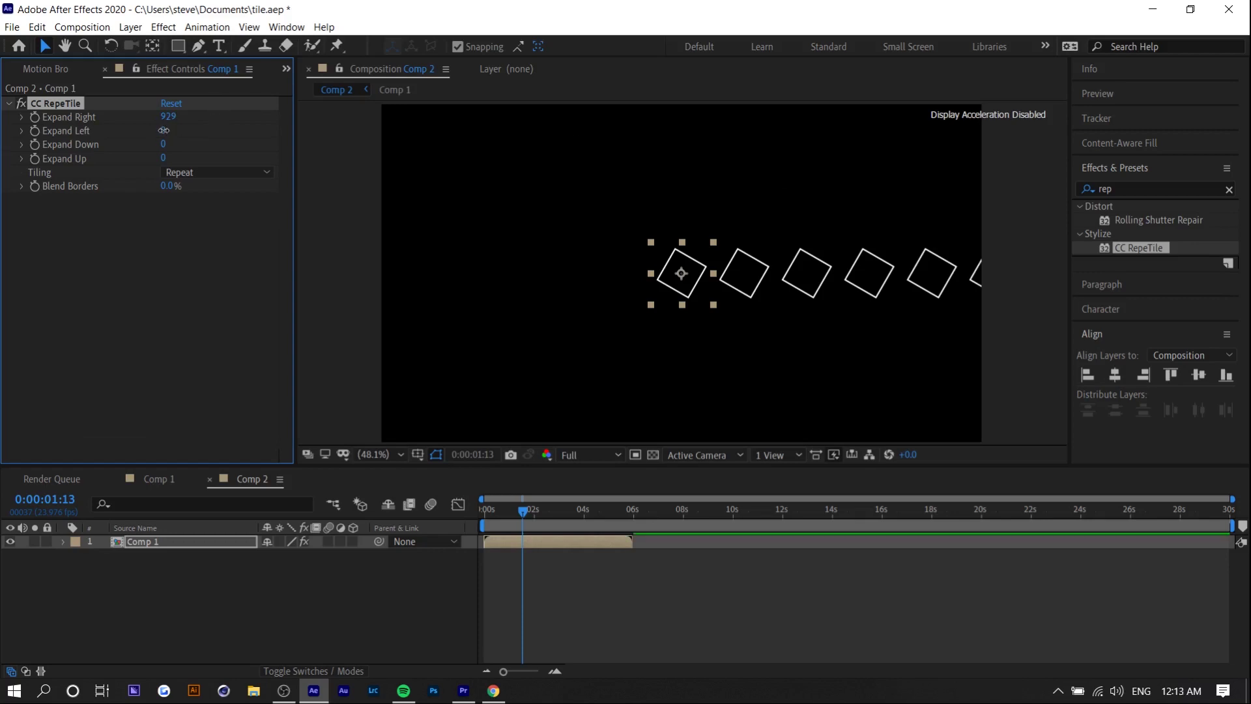
left_click_drag(163, 130, 915, 197)
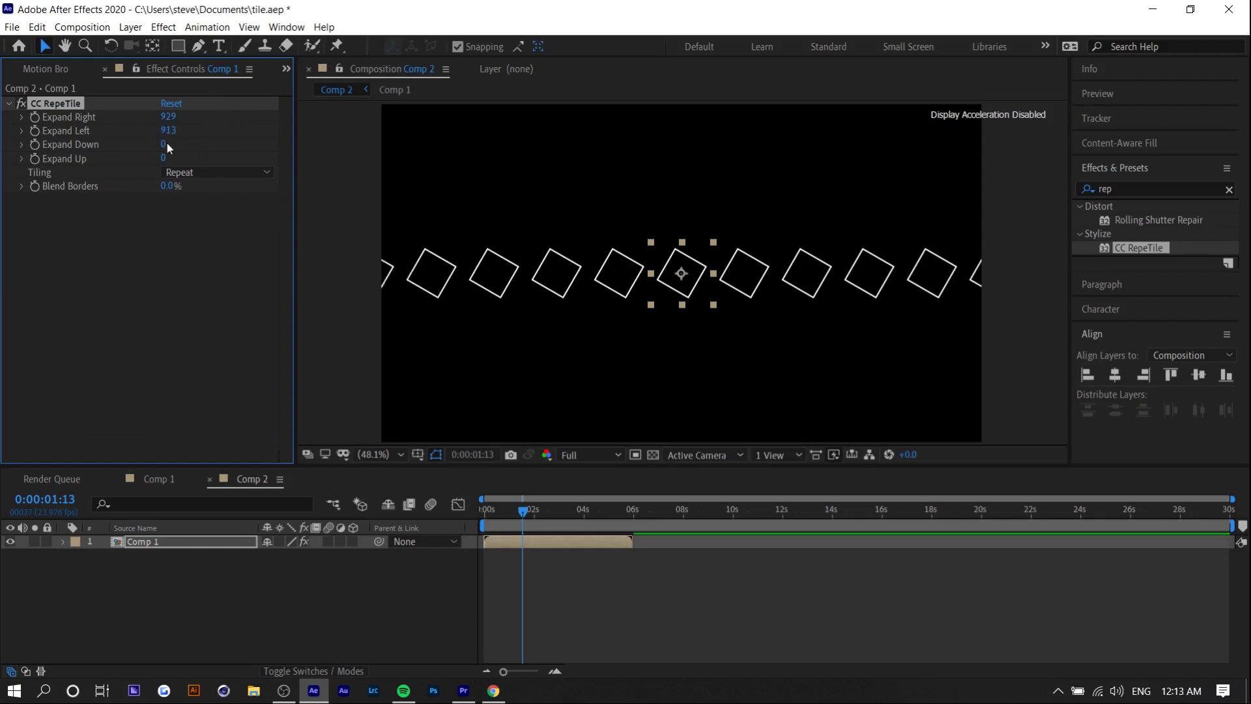
left_click_drag(165, 145, 487, 187)
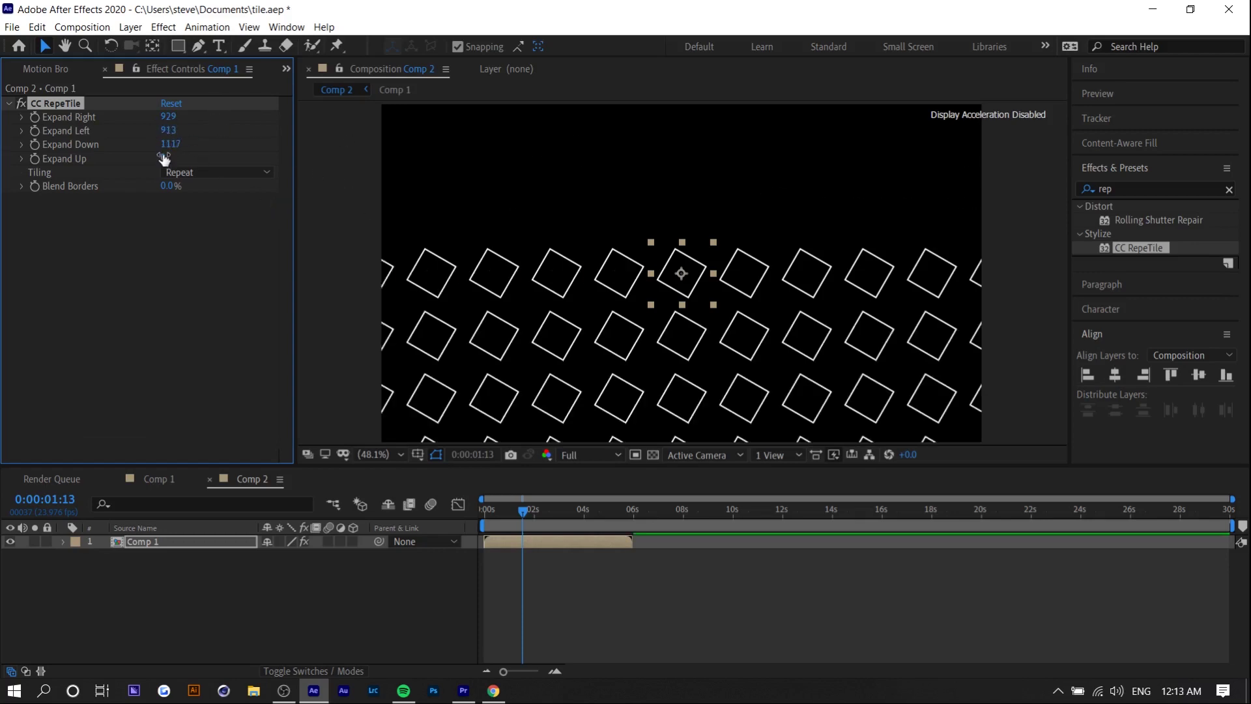
left_click_drag(163, 159, 1055, 209)
left_click_drag(524, 512, 538, 516)
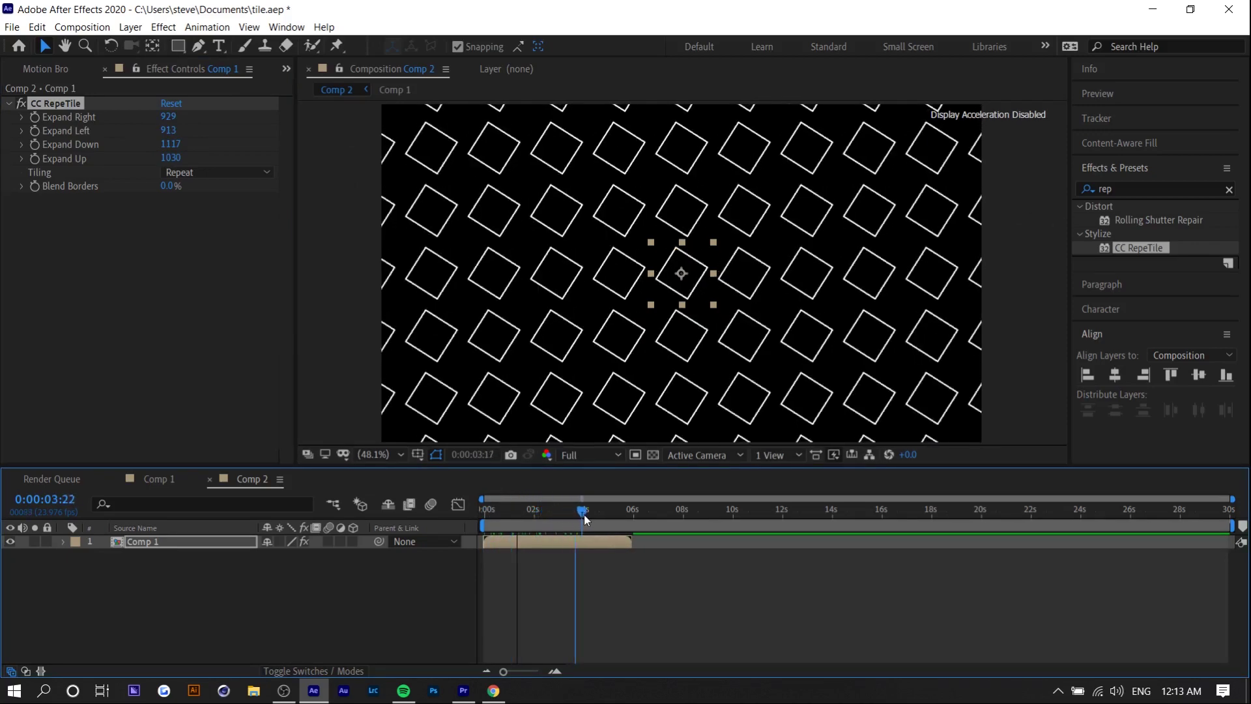
left_click_drag(538, 514, 560, 515)
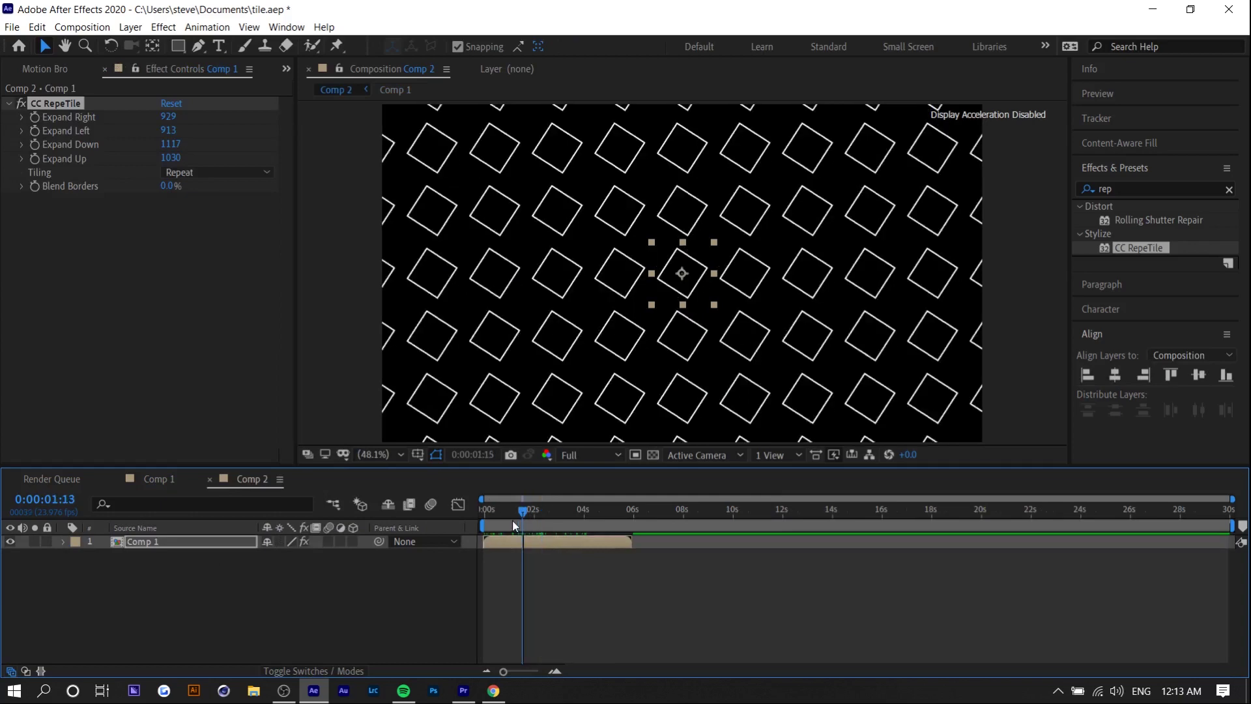
Step: In Comp 1, pre-compose the square's shape layer
left_click(166, 481)
right_click(205, 537)
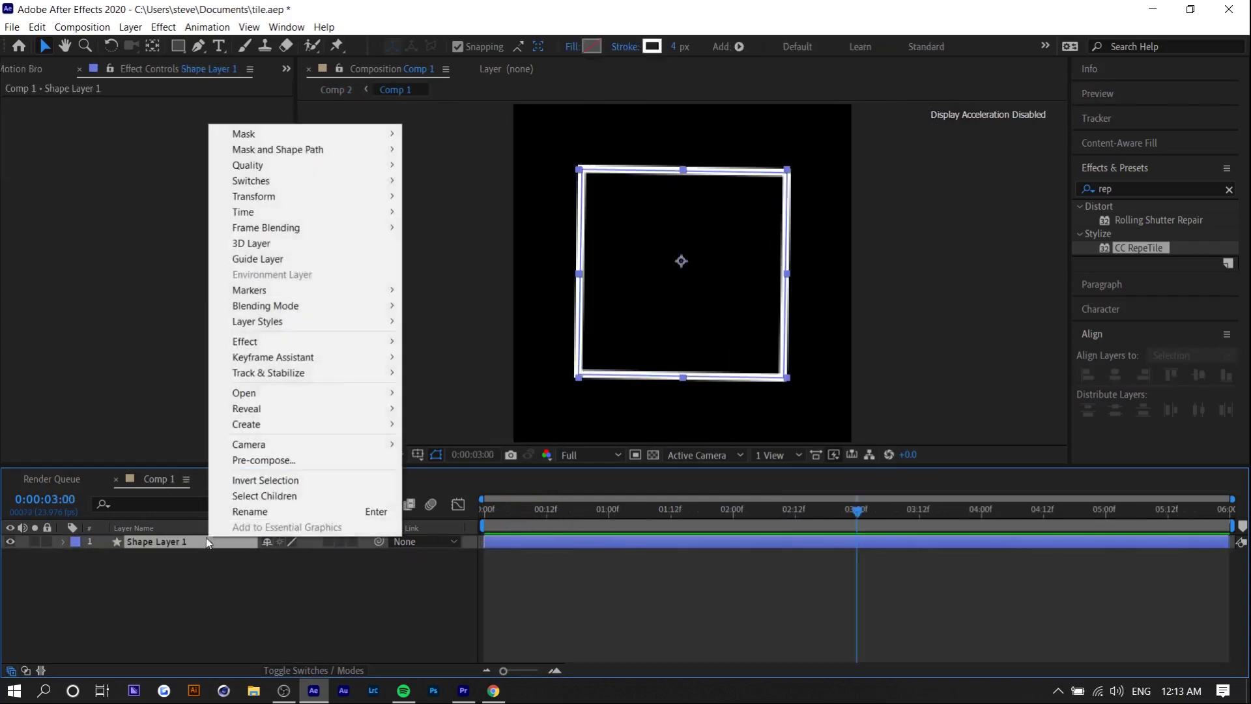
left_click(264, 460)
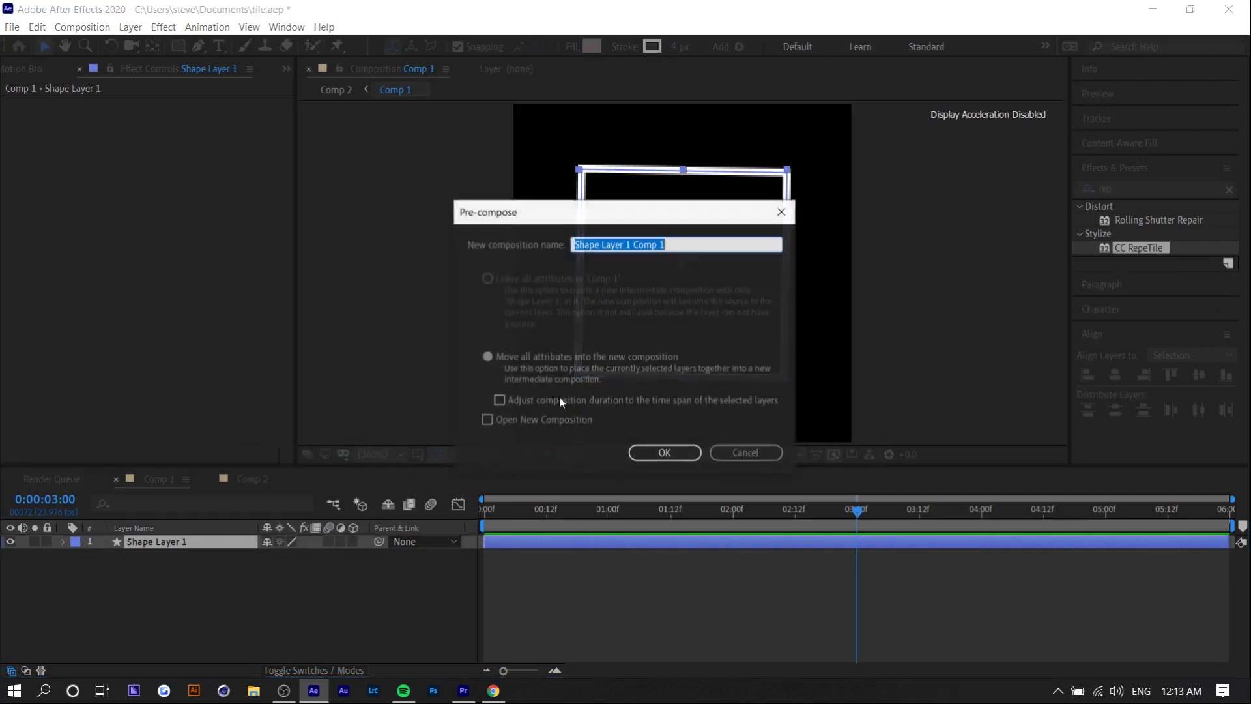
left_click(649, 453)
Step: Resize Comp 1 to 150×150 pixels and scale the square precomp down
left_click(92, 27)
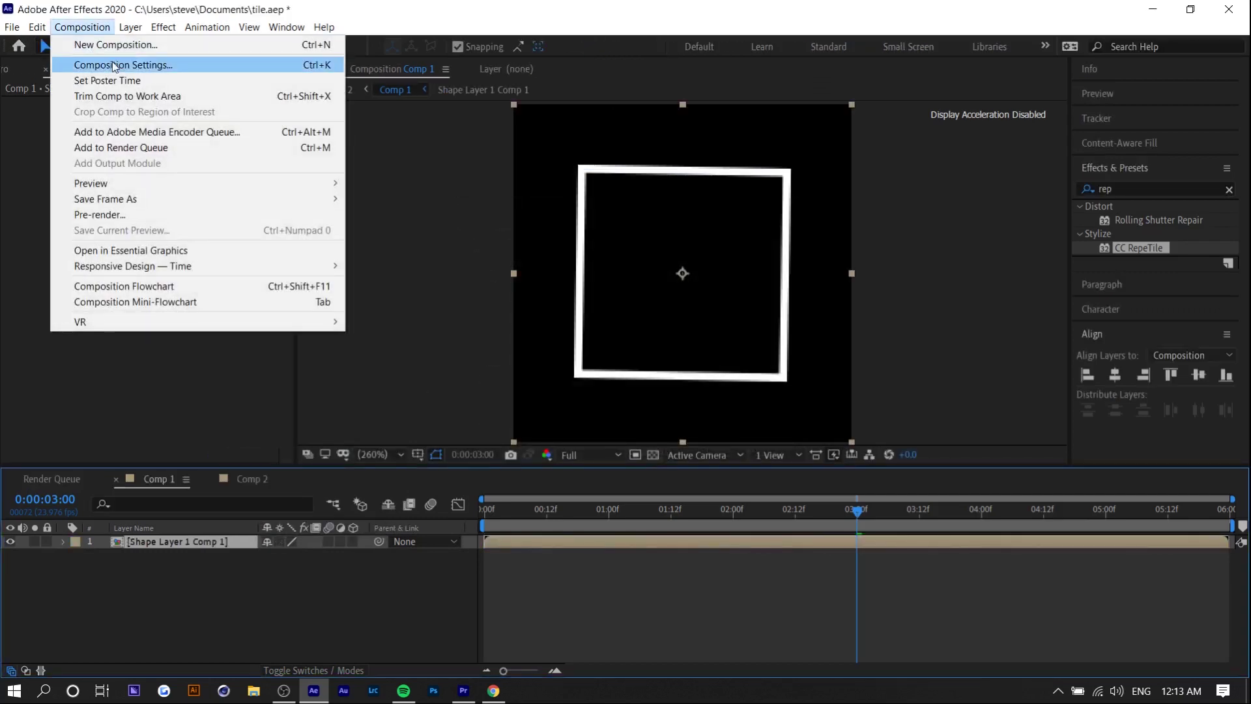
left_click(112, 64)
left_click(500, 240)
type("150")
key("Tab")
type("150")
key("Return")
key("s")
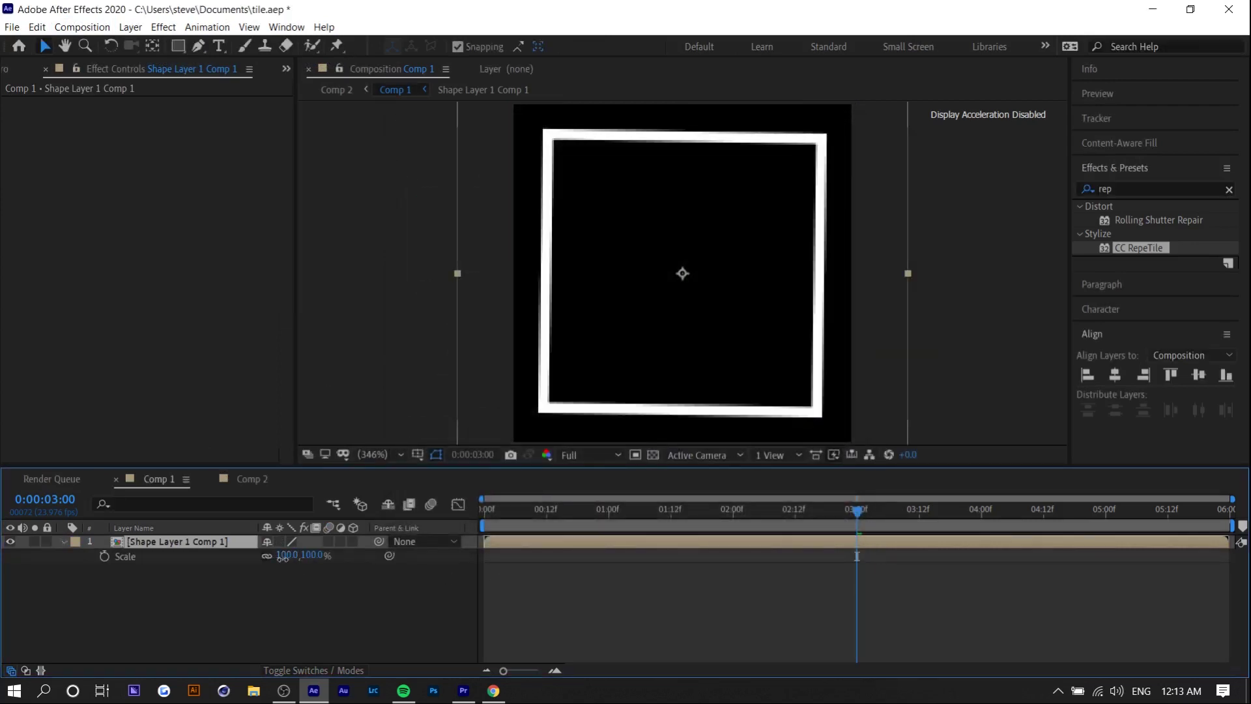
left_click_drag(283, 558, 261, 558)
Step: In Comp 2, set CC RepeTile's Tiling to Checker Flip H and preview the mirrored tiles
left_click(261, 483)
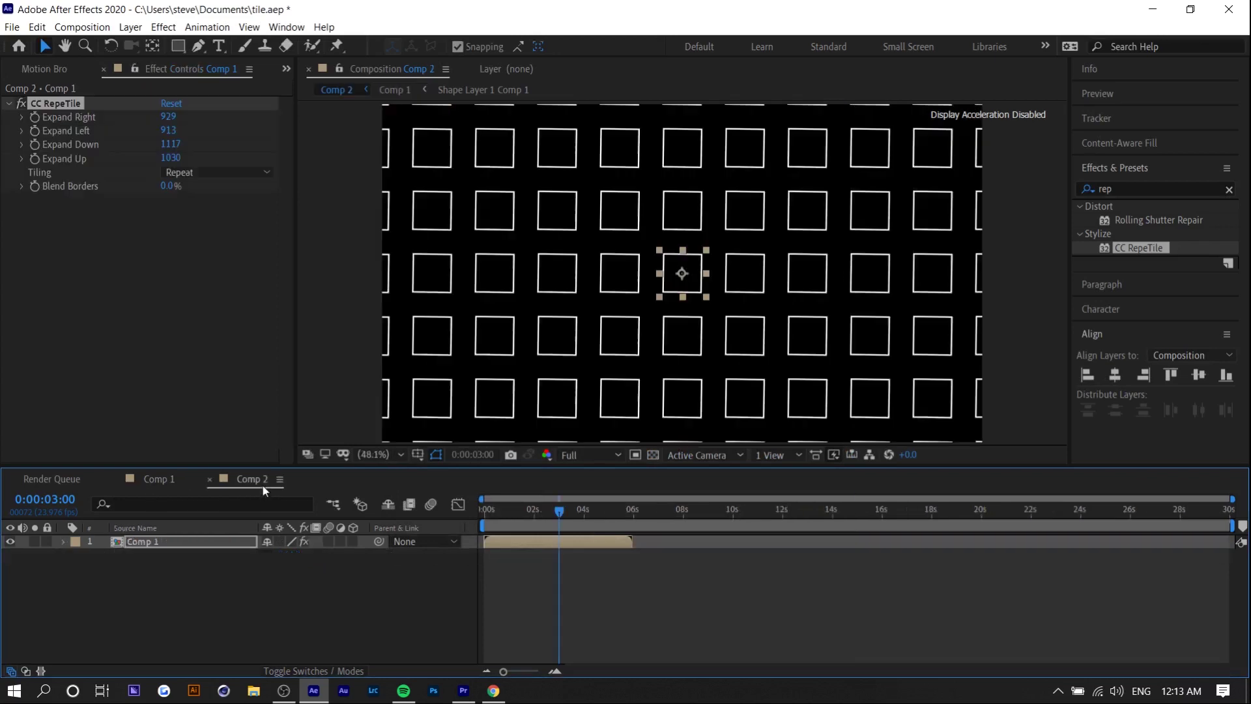
mouse_move(533, 501)
left_mouse_down()
mouse_move(543, 525)
mouse_move(524, 526)
left_mouse_up()
left_click(247, 191)
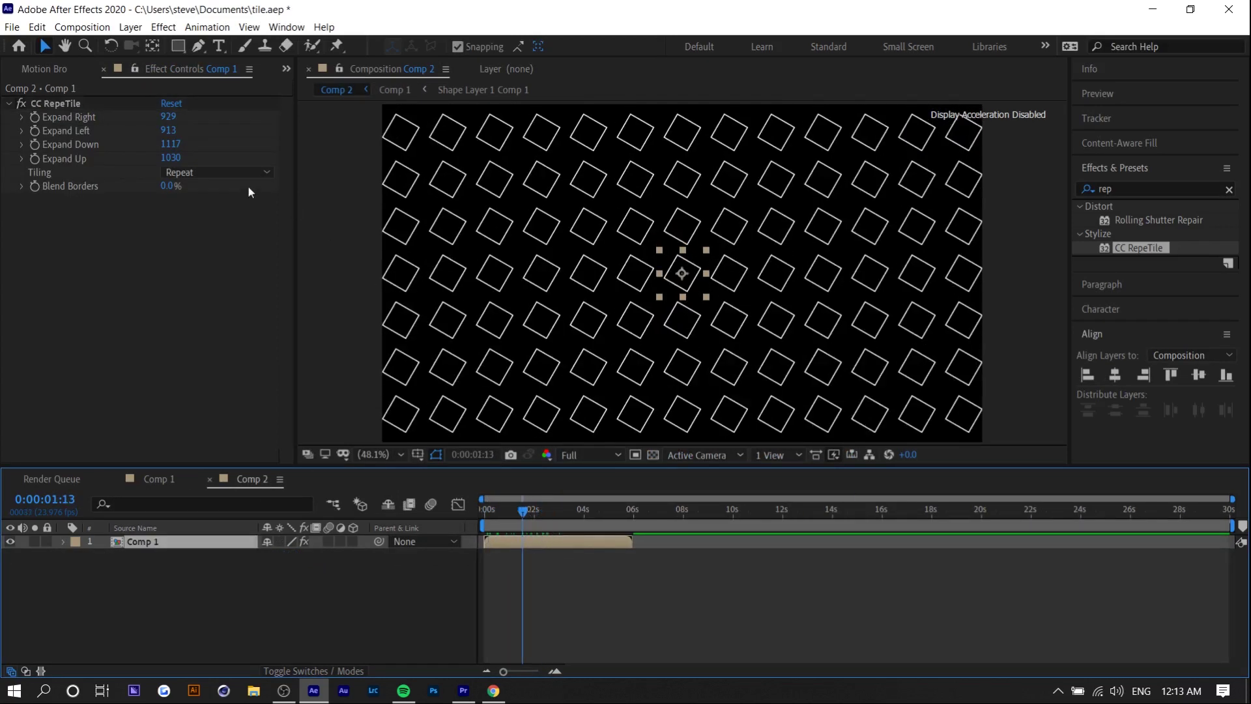
left_click(184, 172)
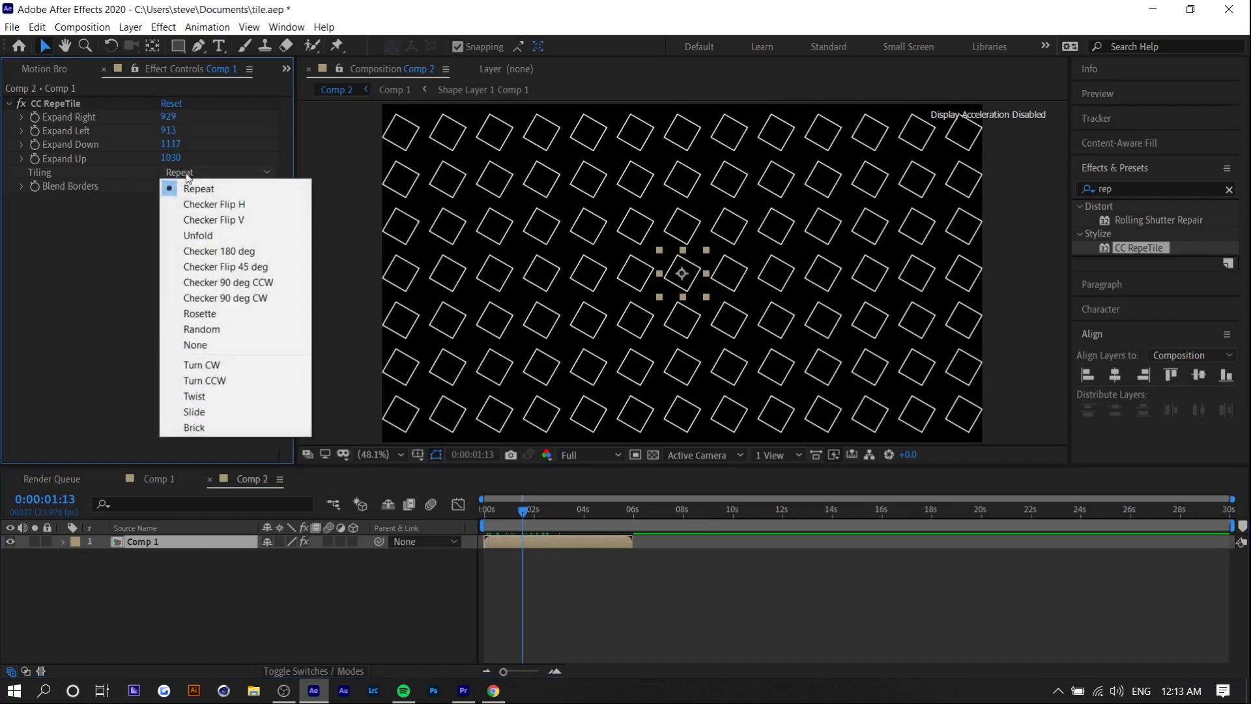
left_click(214, 204)
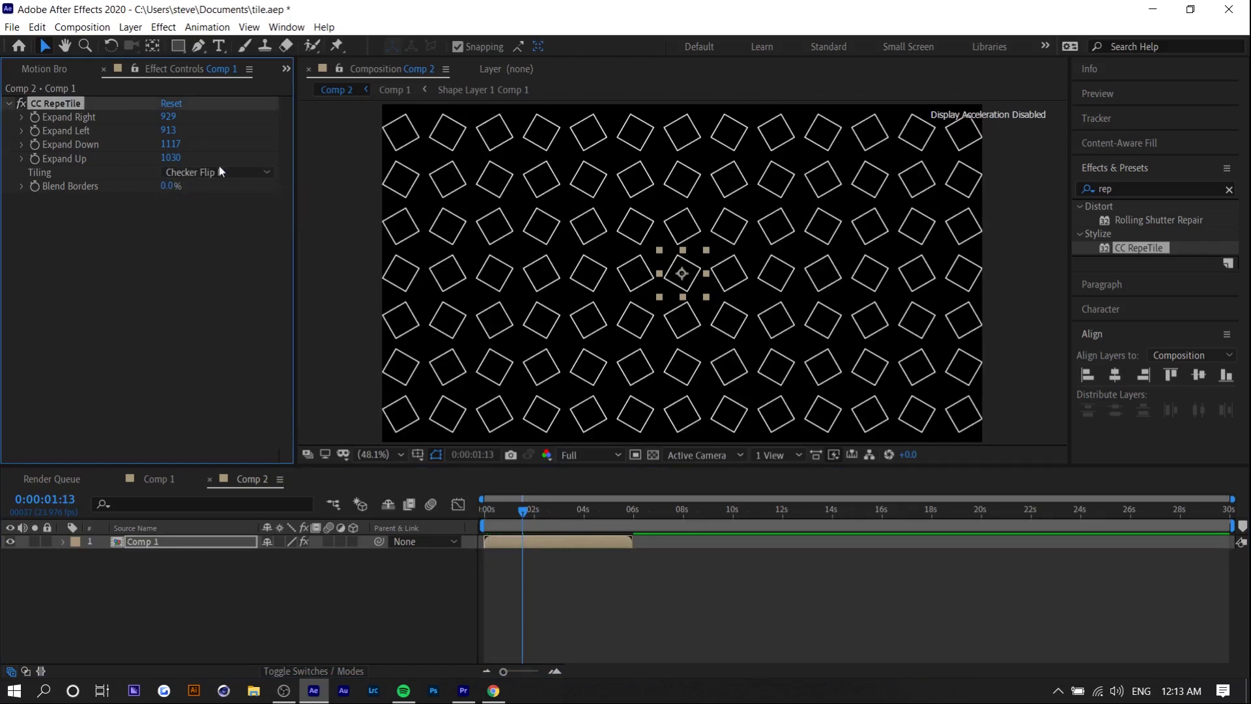
left_click(487, 523)
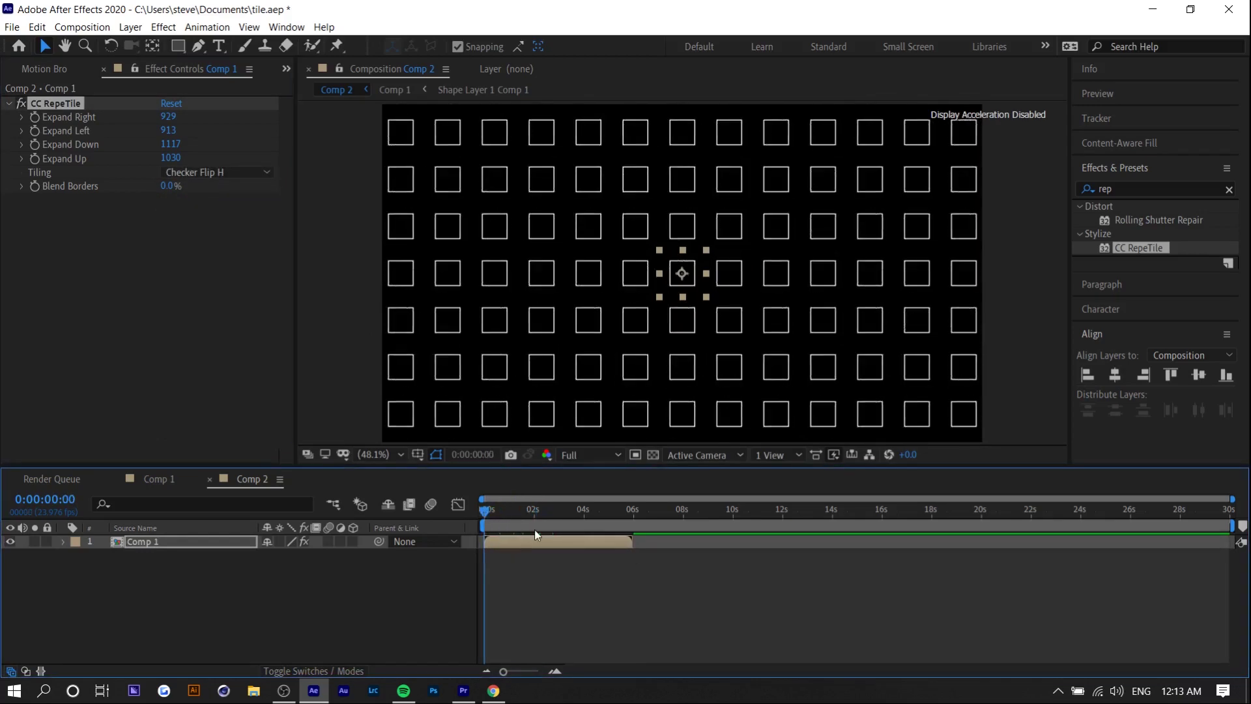
mouse_move(515, 514)
left_mouse_down()
mouse_move(606, 515)
mouse_move(503, 522)
mouse_move(588, 521)
mouse_move(507, 524)
mouse_move(542, 523)
left_mouse_up()
Step: Try a light yellow solid beneath Comp 1, then delete it
right_click(270, 597)
mouse_move(362, 445)
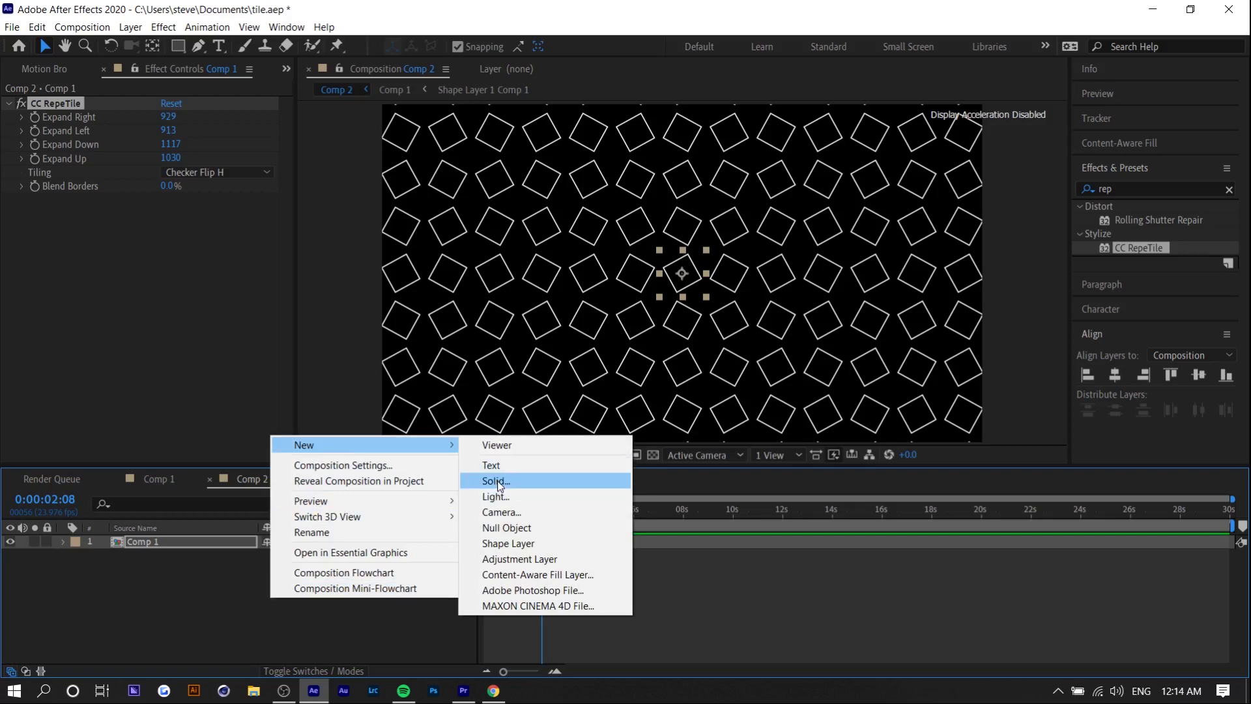
left_click(498, 483)
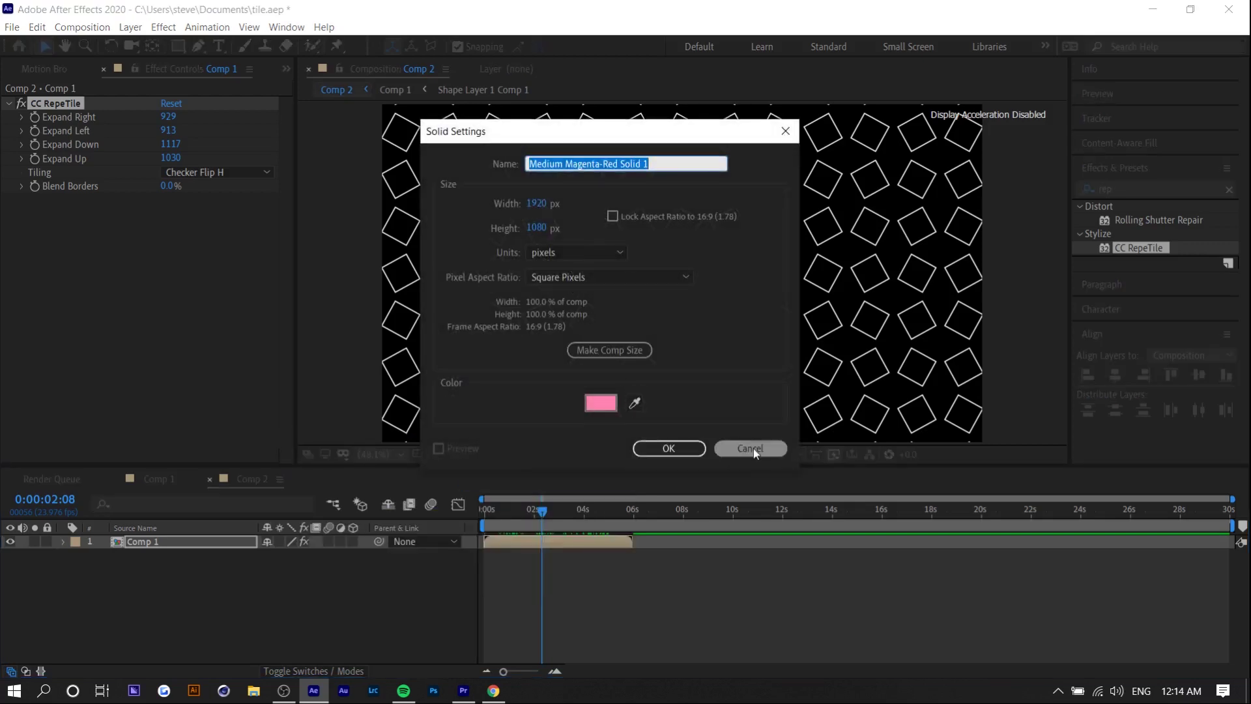
left_click(750, 448)
right_click(139, 613)
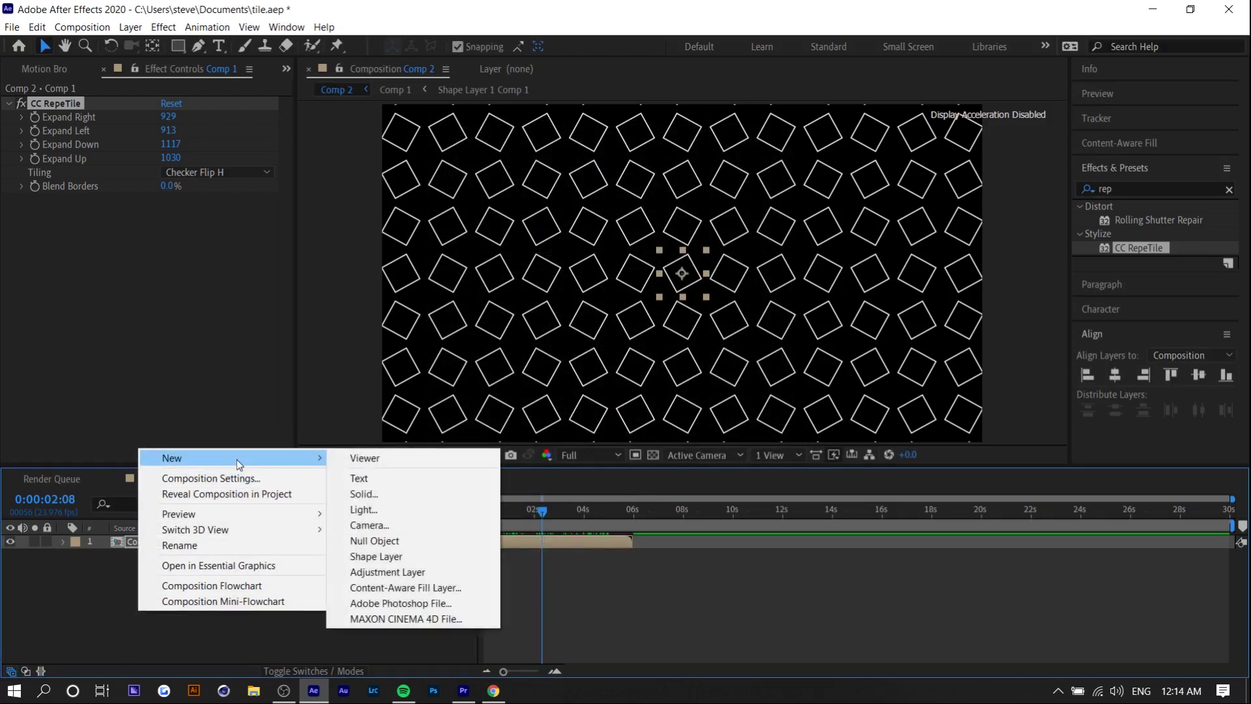
left_click(385, 493)
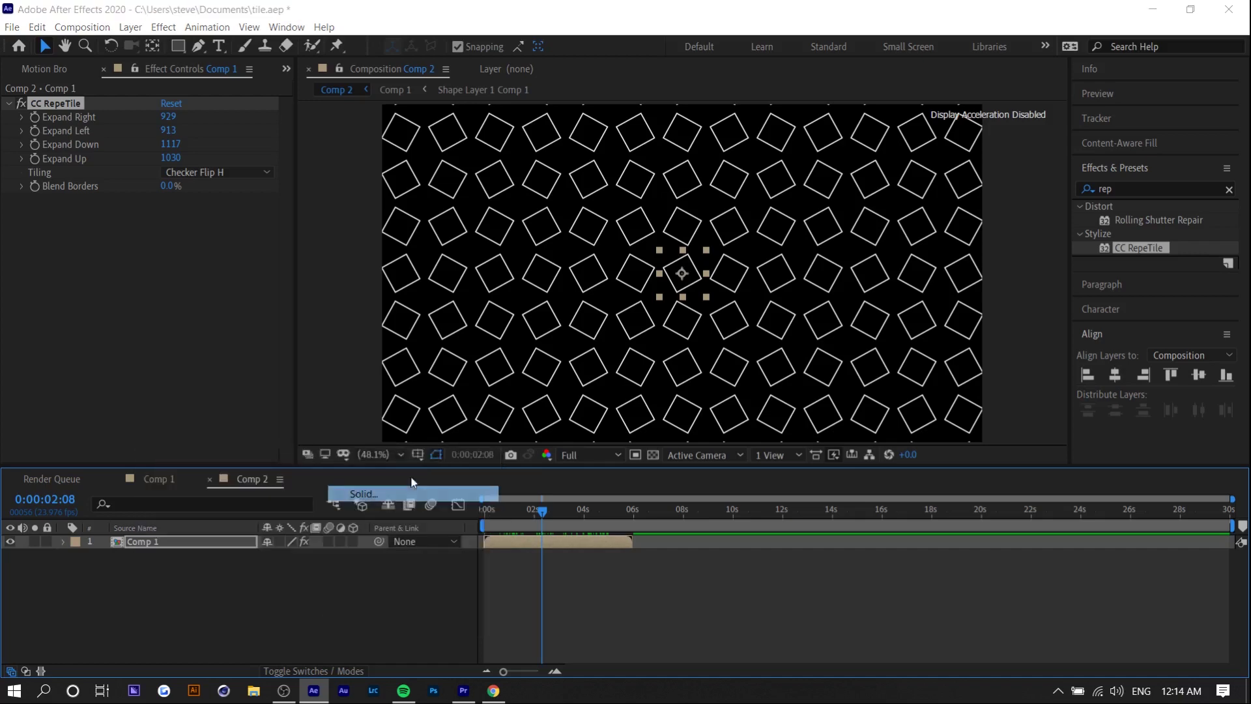
left_click(600, 409)
left_click_drag(715, 573, 709, 584)
left_click_drag(611, 411, 598, 408)
left_click(845, 413)
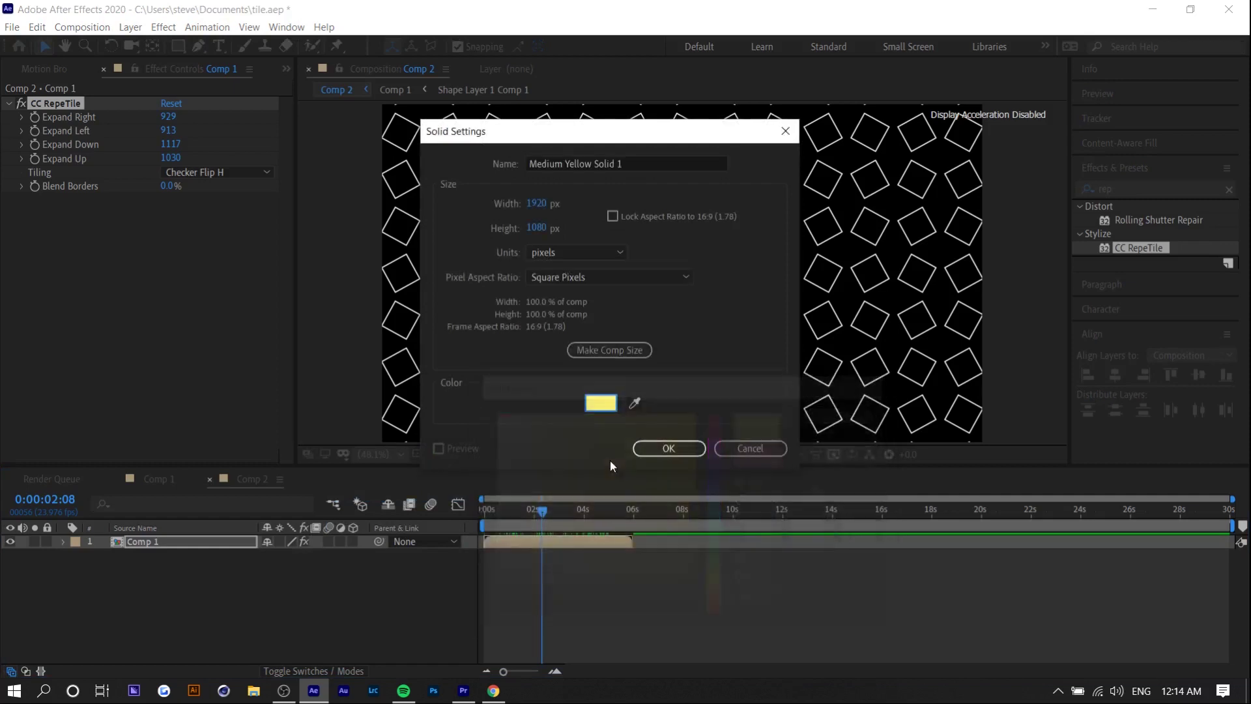
left_click(667, 449)
left_click_drag(148, 542, 148, 557)
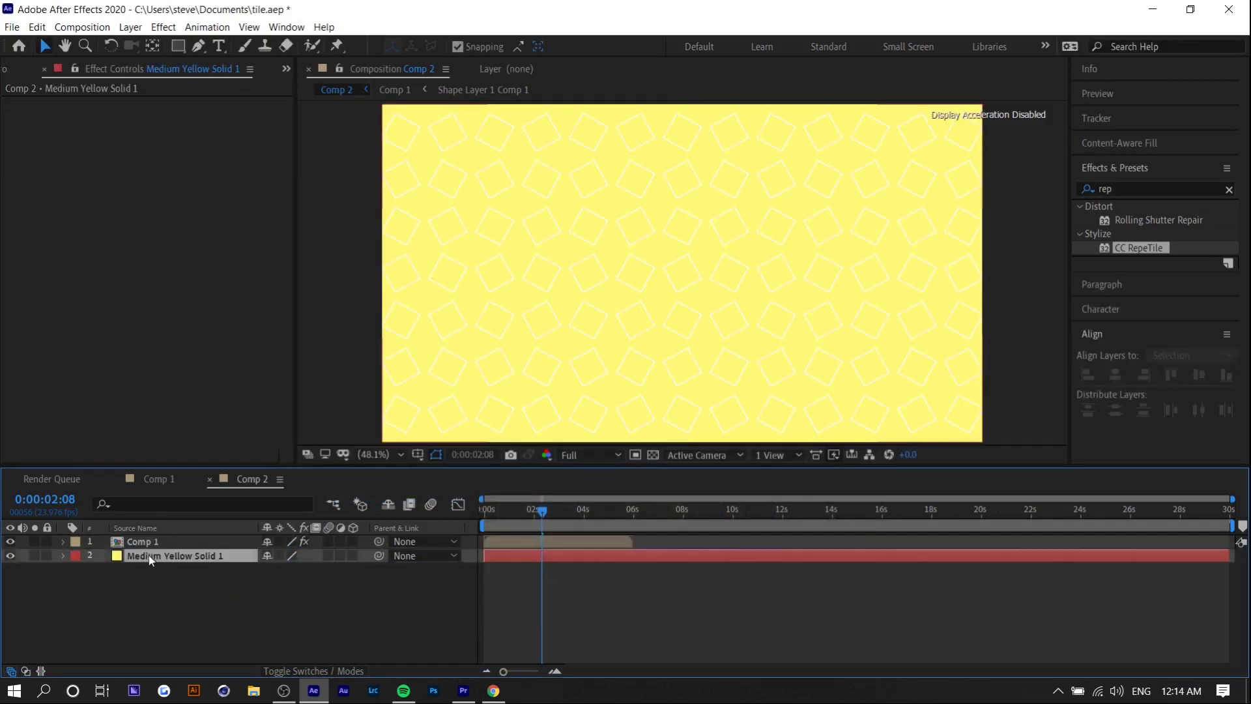
key("Delete")
Step: Add an orange solid beneath Comp 1 and preview the tiles over it
right_click(119, 593)
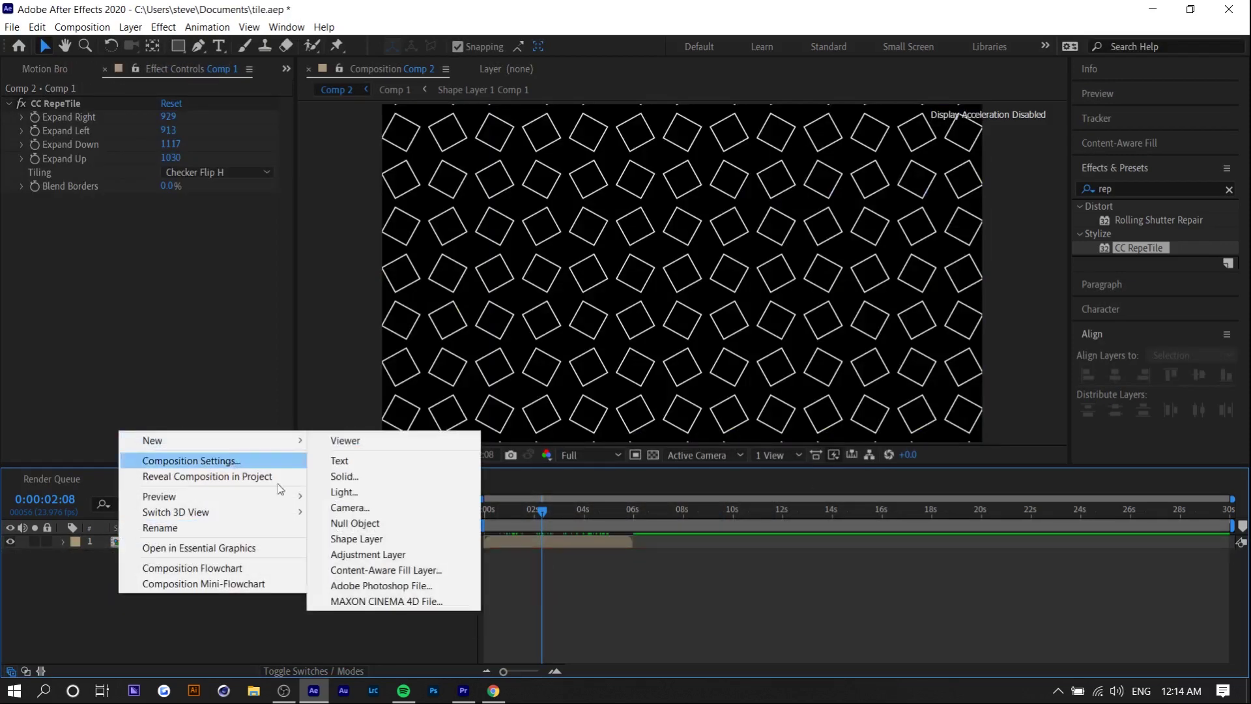
left_click(365, 476)
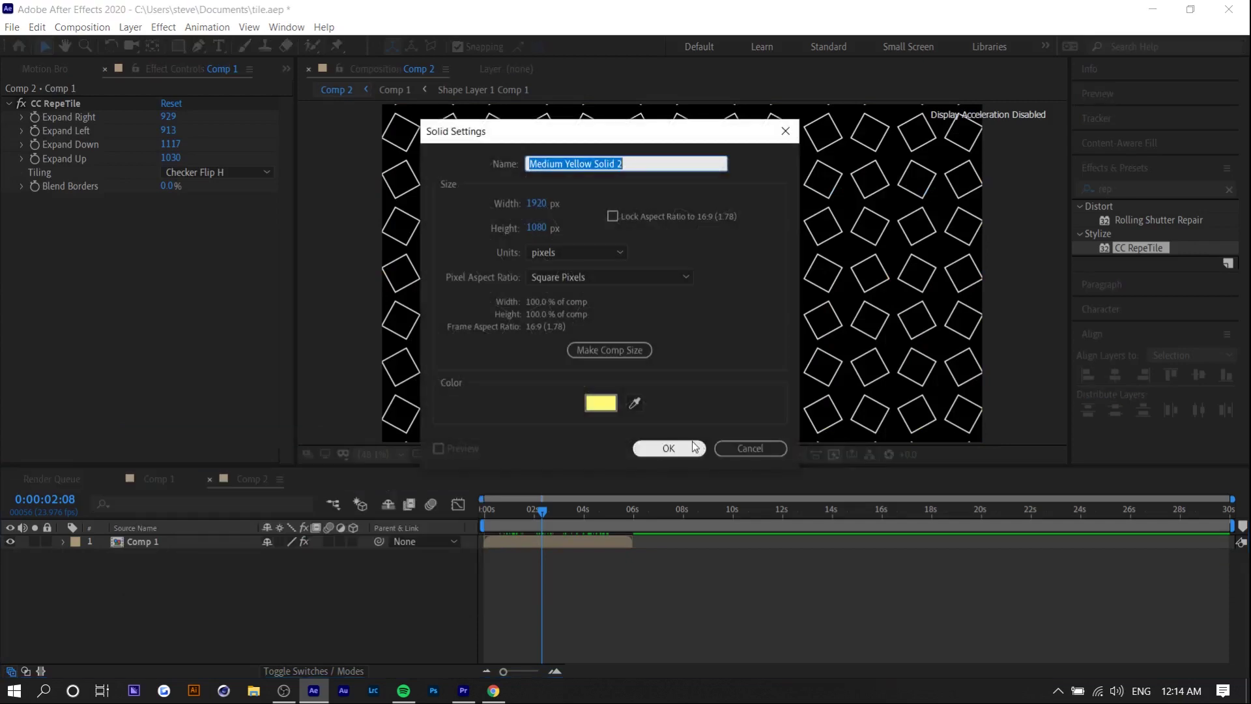
left_click(665, 449)
left_click_drag(179, 542, 186, 562)
left_click(552, 510)
mouse_move(562, 511)
left_mouse_down()
mouse_move(487, 530)
mouse_move(533, 542)
left_mouse_up()
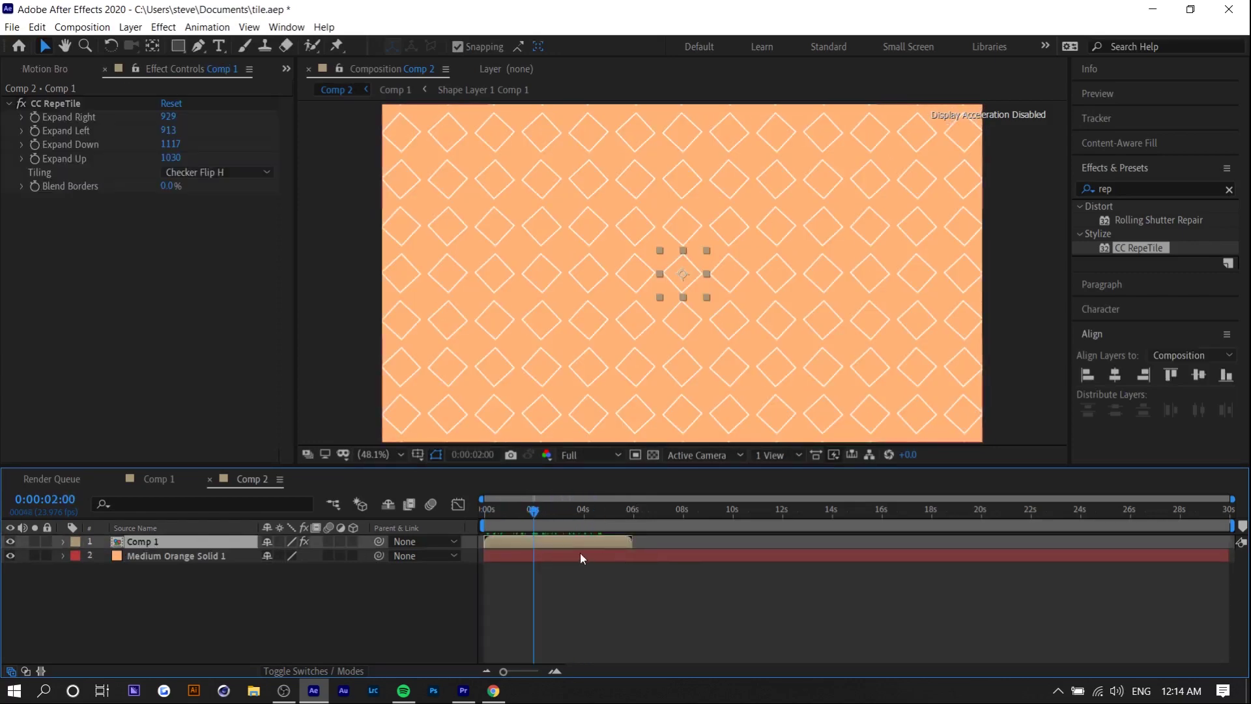
Step: Duplicate the Comp 1 layer into end-to-end copies filling thirty seconds, then preview from the start
key("ctrl+d")
left_click_drag(566, 543, 674, 546)
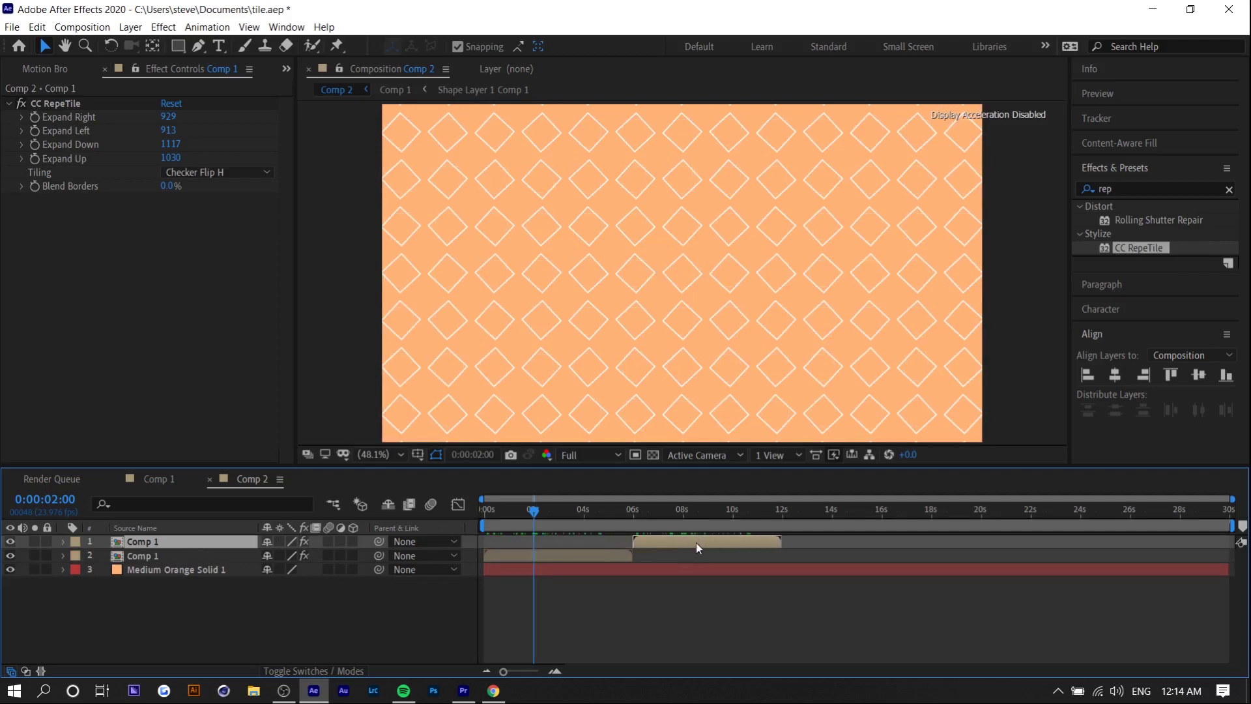
key("ctrl+d")
left_click_drag(658, 538, 1115, 549)
key("ctrl+d")
key("ctrl+d")
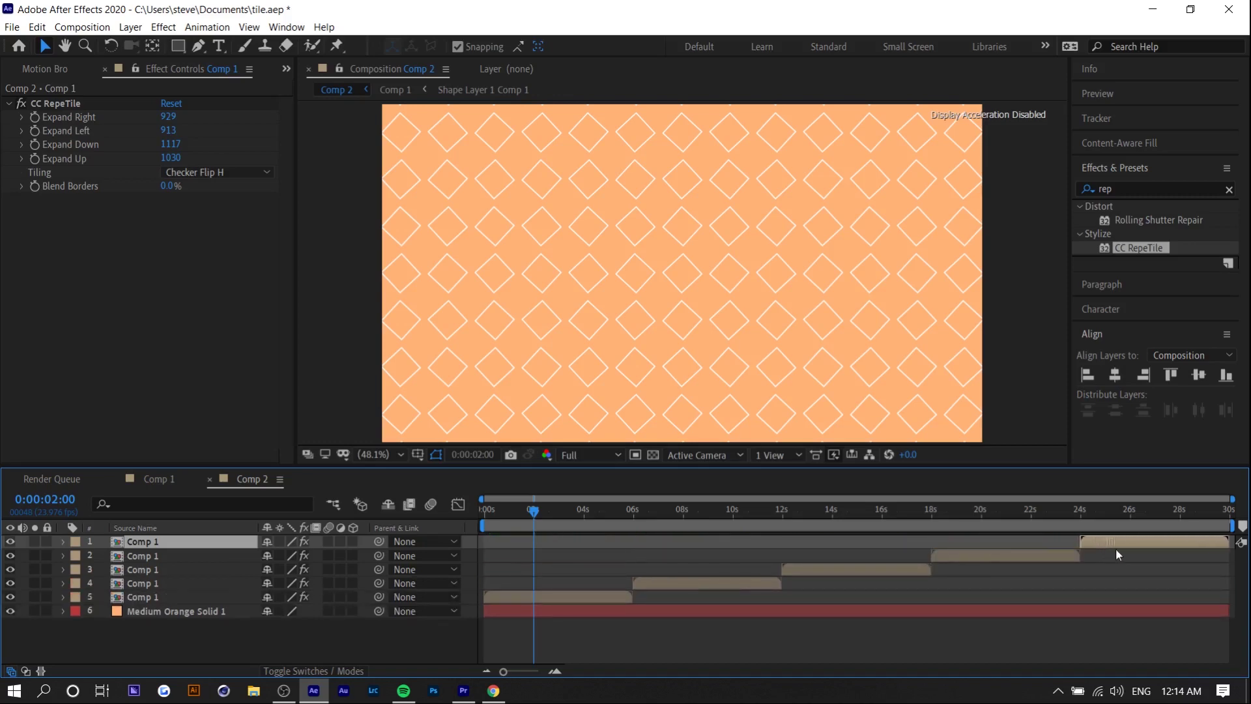
left_click_drag(1199, 514, 1228, 521)
key("Home")
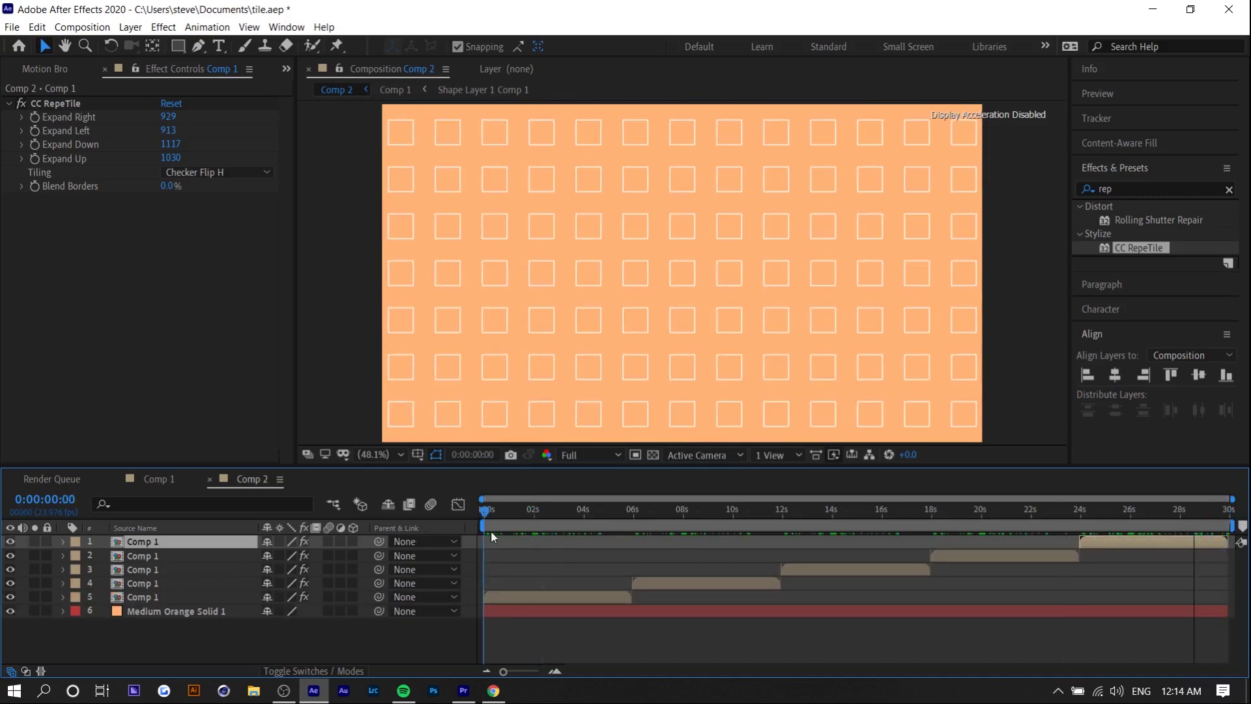
left_click_drag(497, 531, 682, 526)
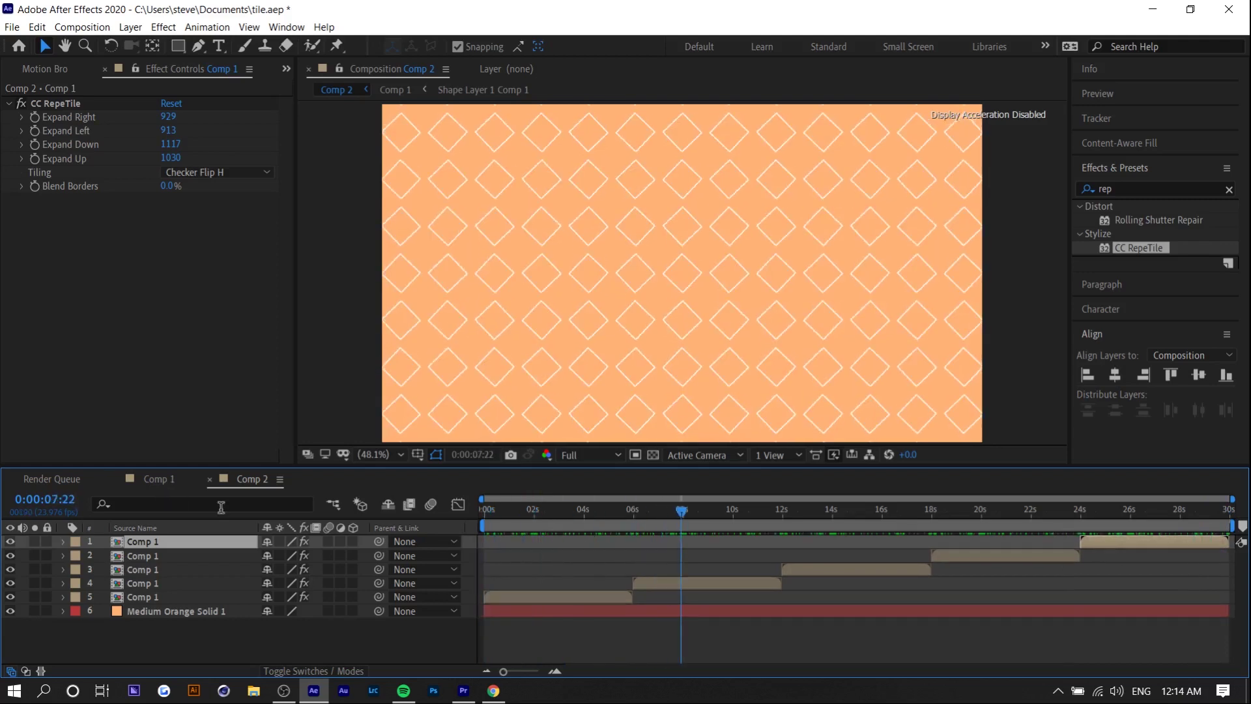
Step: Inside the square's precomp, draw a white circle outline with the Ellipse Tool at the square's centre
left_click(183, 478)
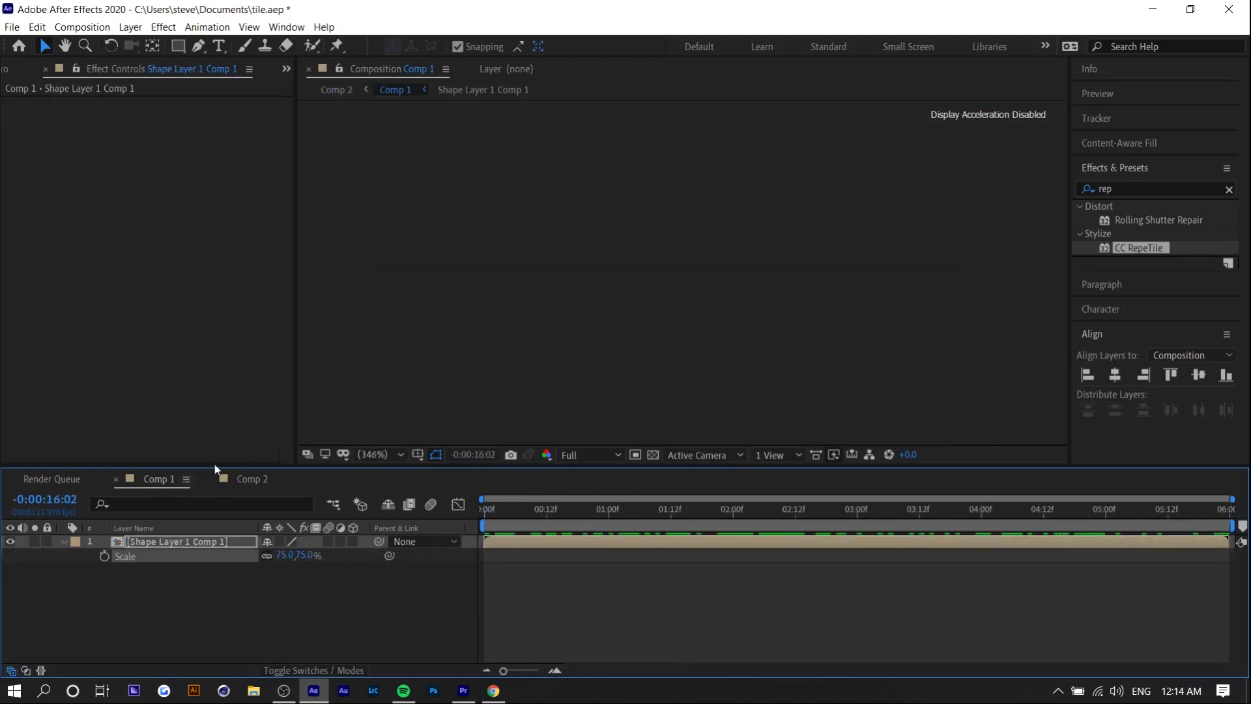
left_click_drag(553, 510, 572, 510)
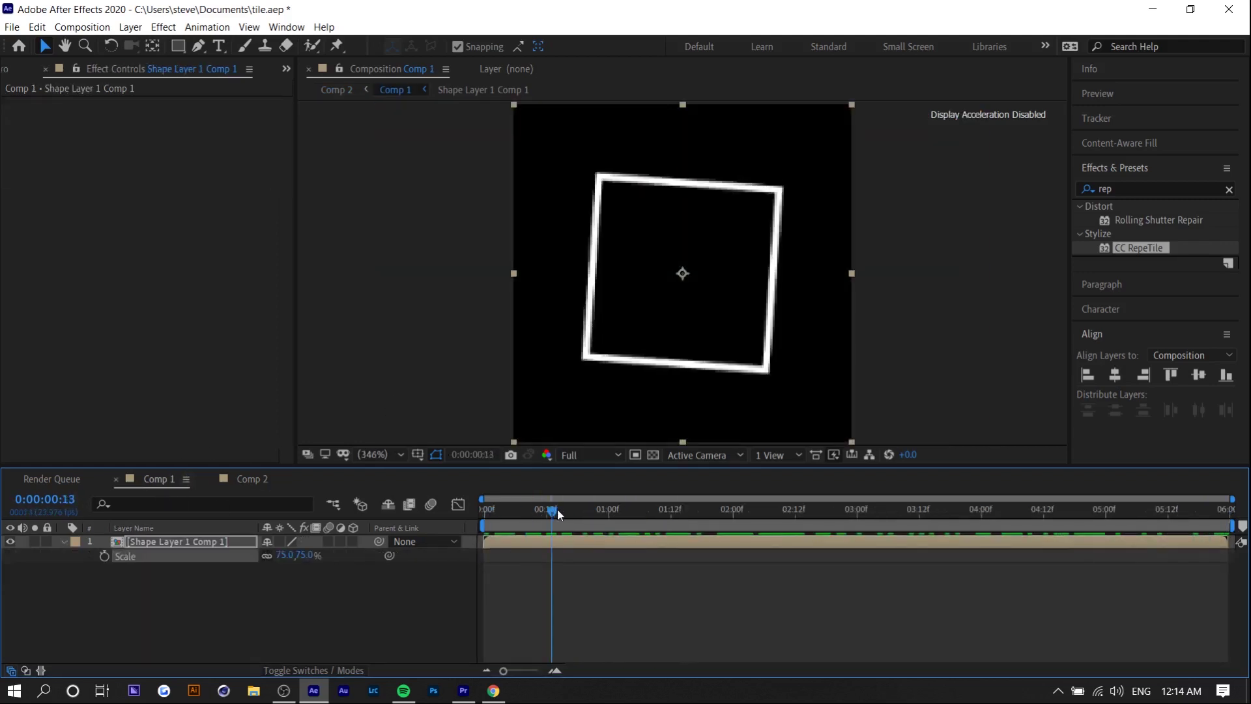
double_click(174, 542)
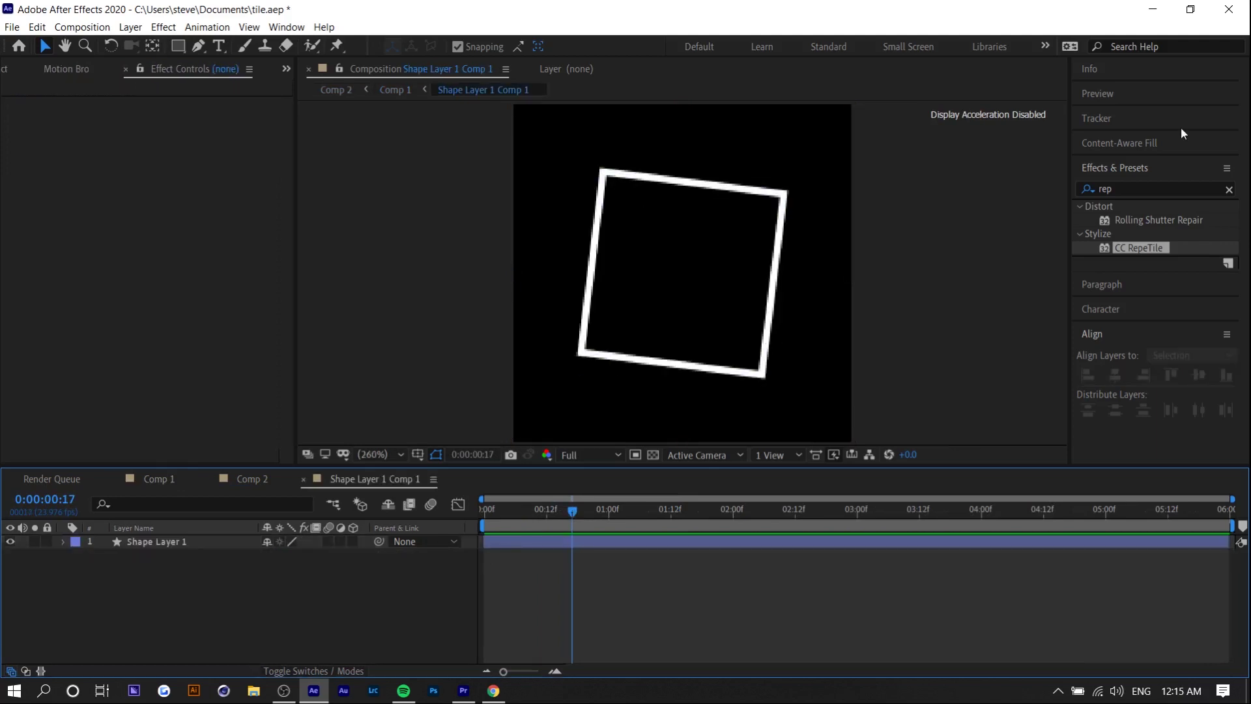
left_click(173, 52)
left_click(236, 80)
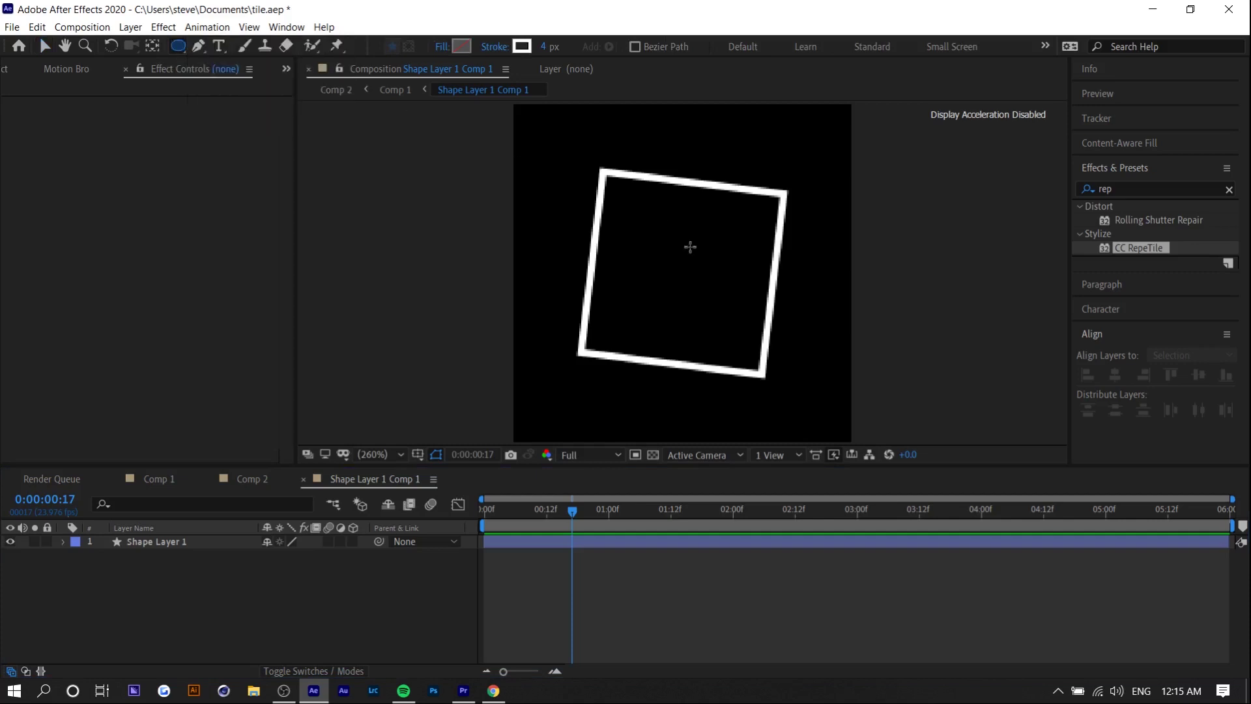
left_click_drag(638, 238, 731, 321)
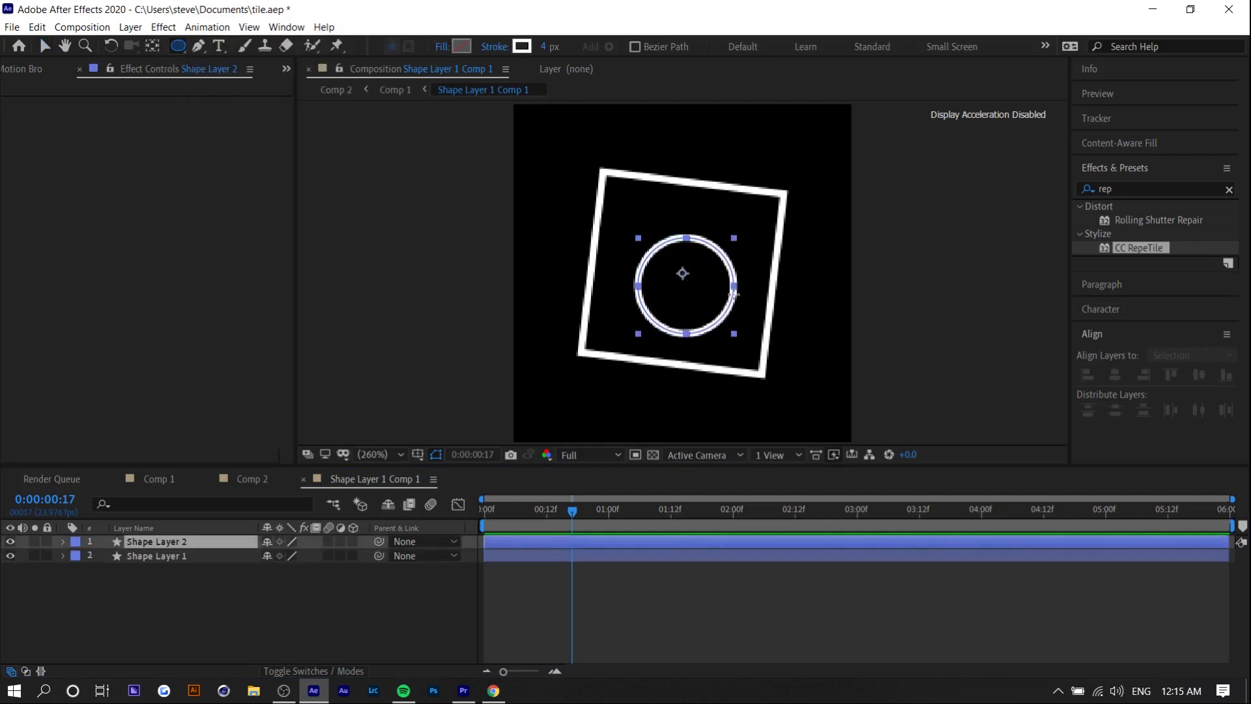
left_click_drag(652, 510, 1106, 510)
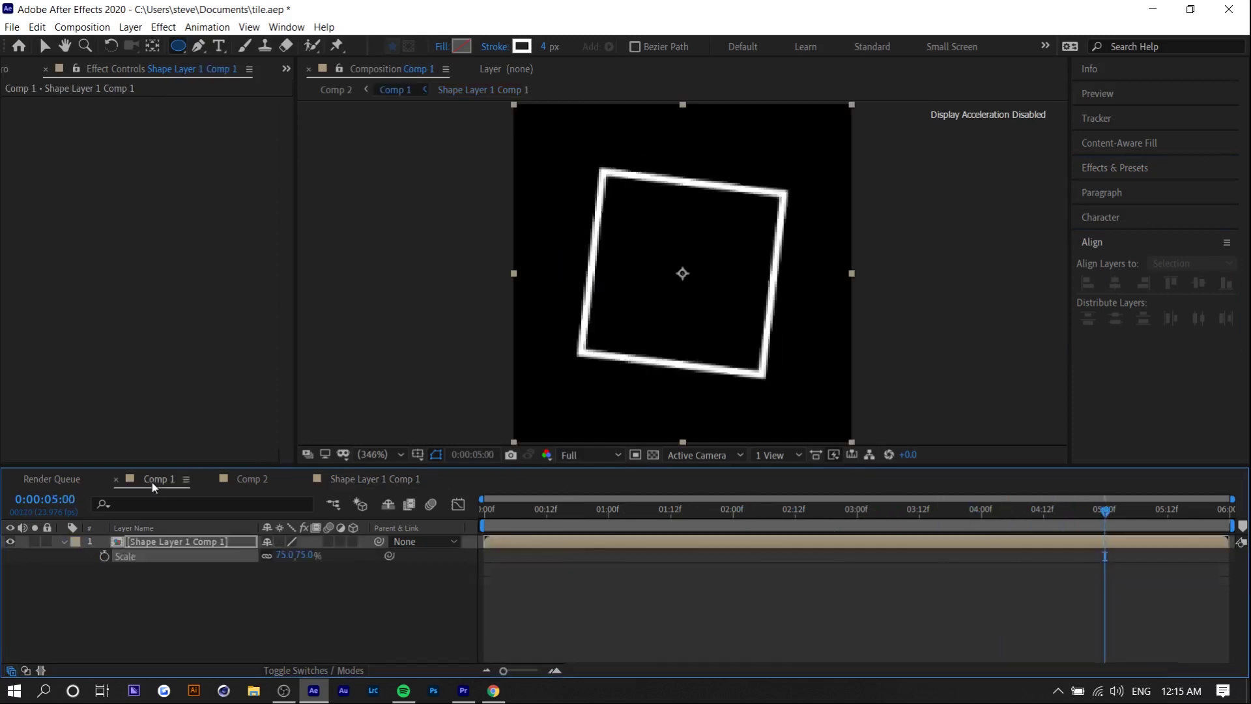
Step: Select the circle's Shape Layer 2 and set a starting Position keyframe at frame 0
left_click(245, 482)
left_click_drag(603, 515, 843, 514)
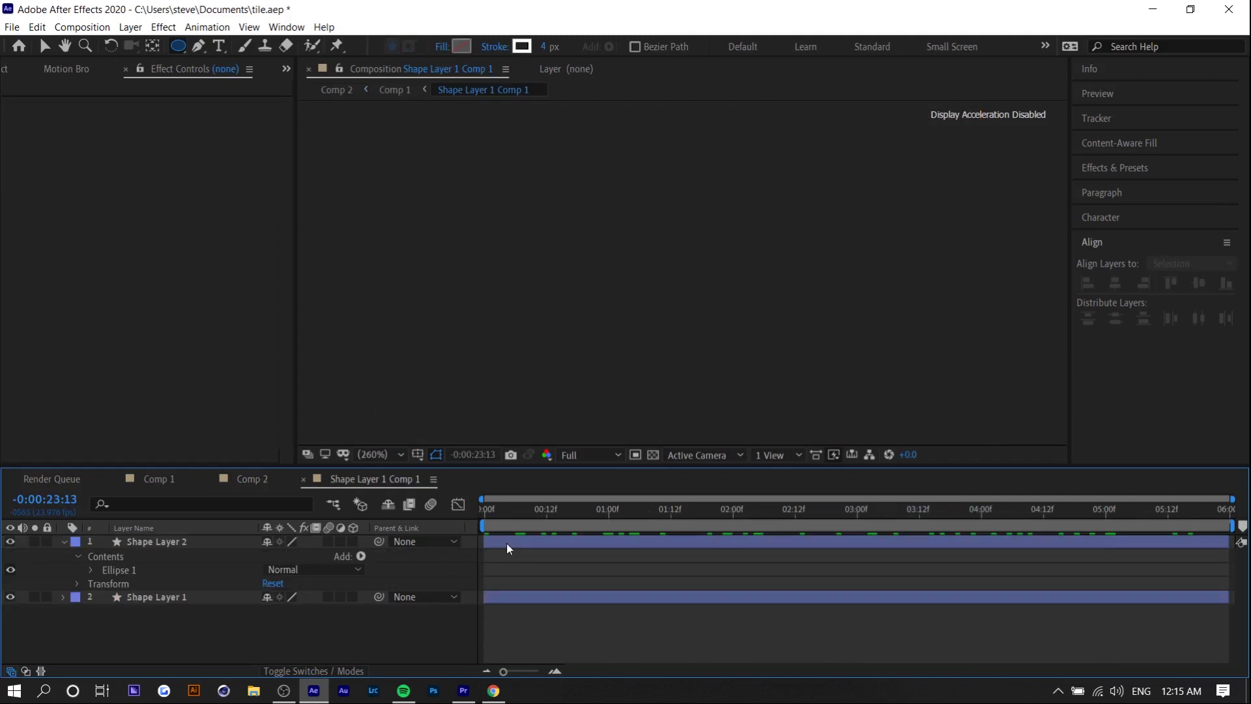
left_click(507, 548)
left_click_drag(499, 512, 546, 512)
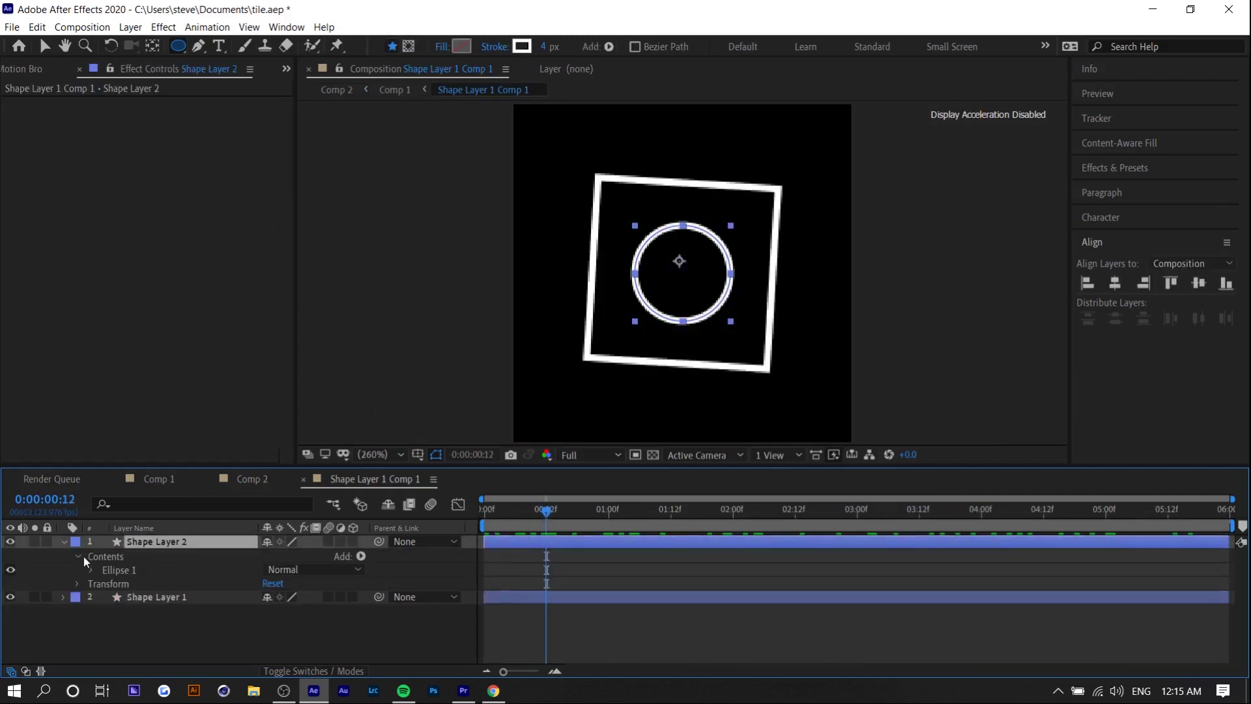
key("p")
key("Home")
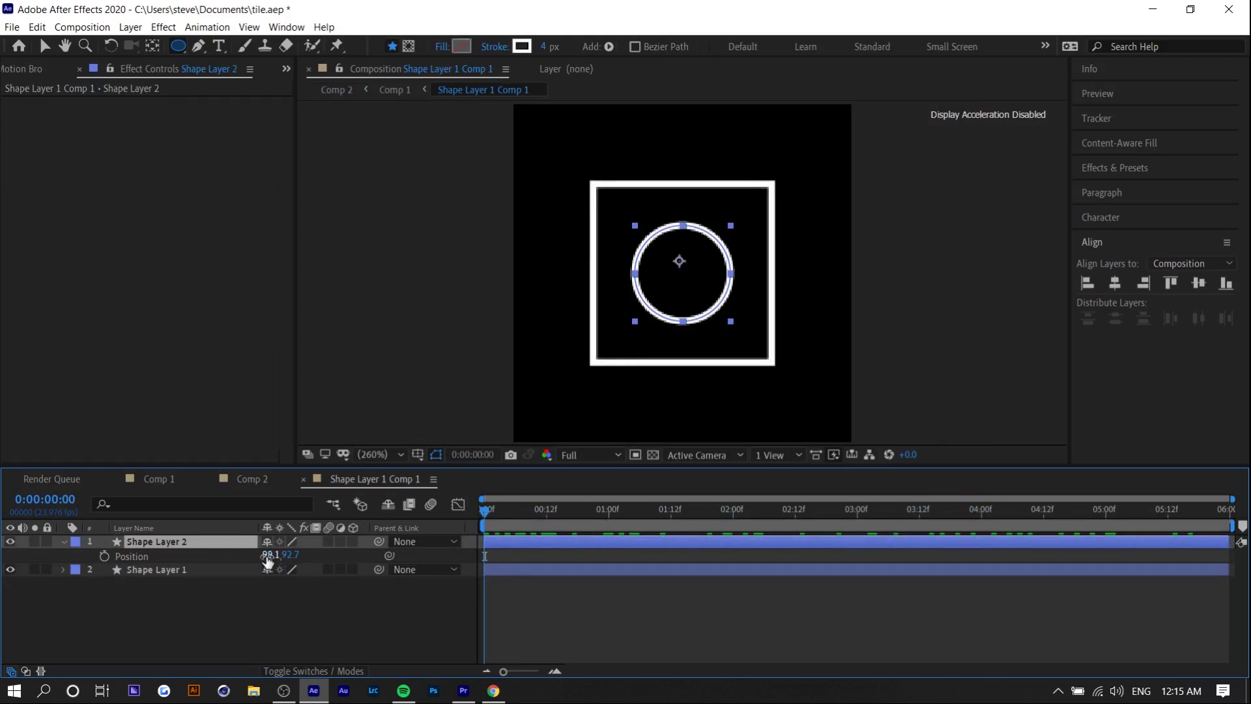
left_click(104, 556)
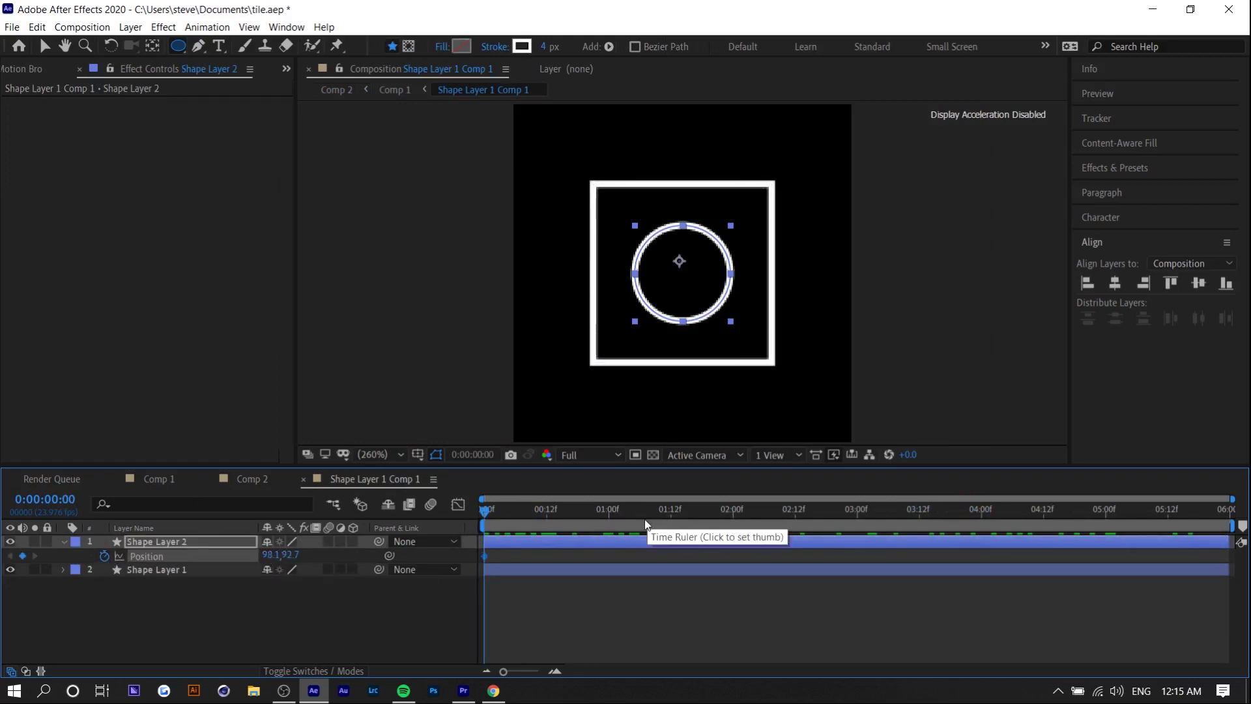
Step: Keyframe the circle rising to the square's top at 3 seconds and back to centre at the end
left_click(858, 511)
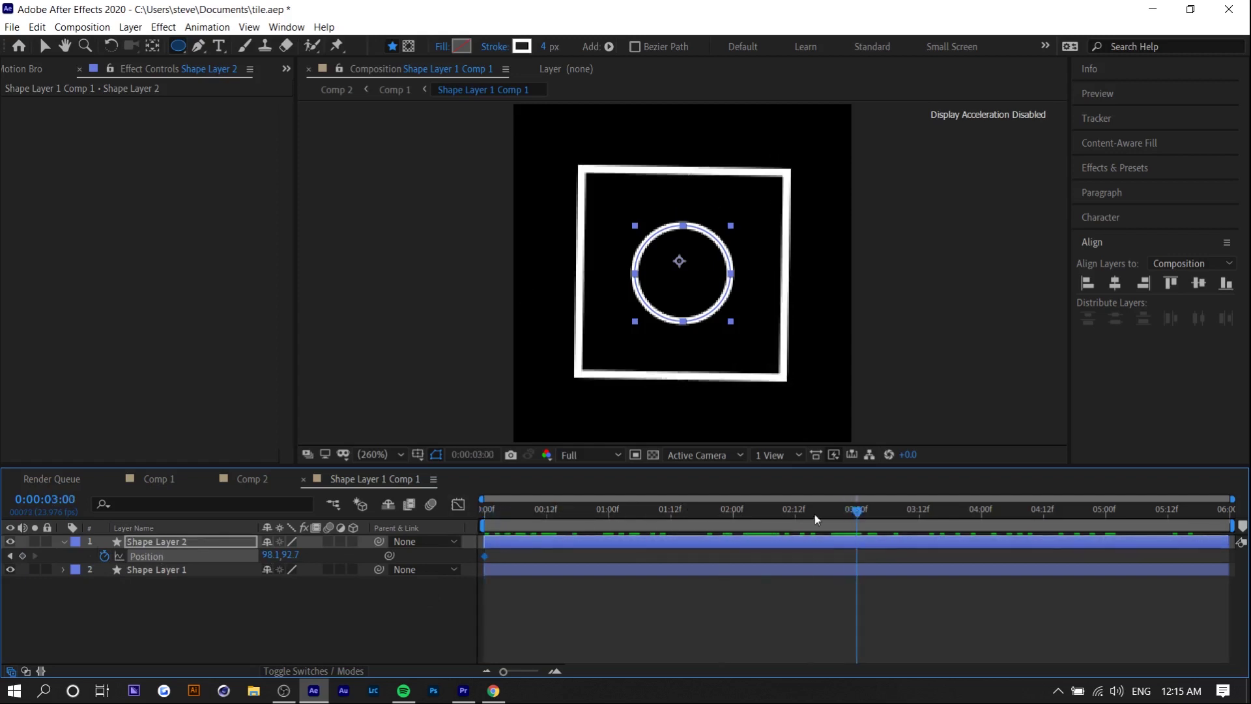
mouse_move(290, 556)
left_mouse_down()
mouse_move(507, 596)
mouse_move(209, 590)
left_mouse_up()
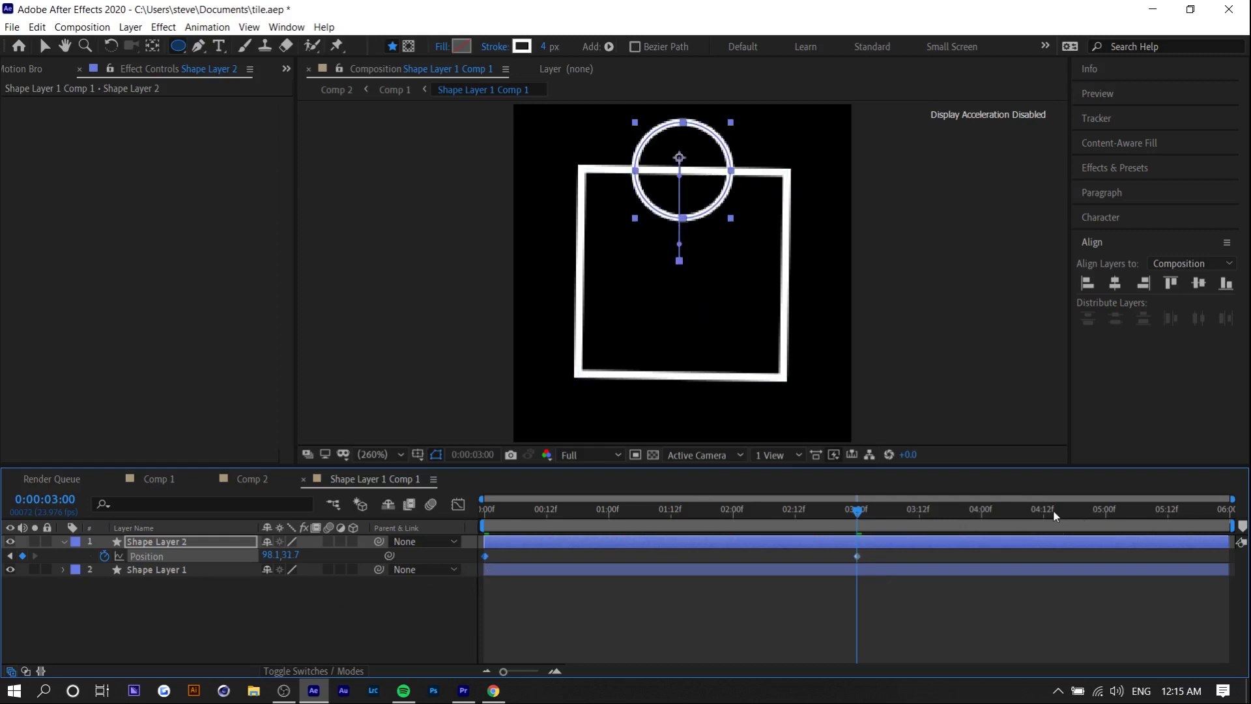
left_click(1105, 509)
key("ctrl+v")
left_click_drag(1105, 555, 1225, 563)
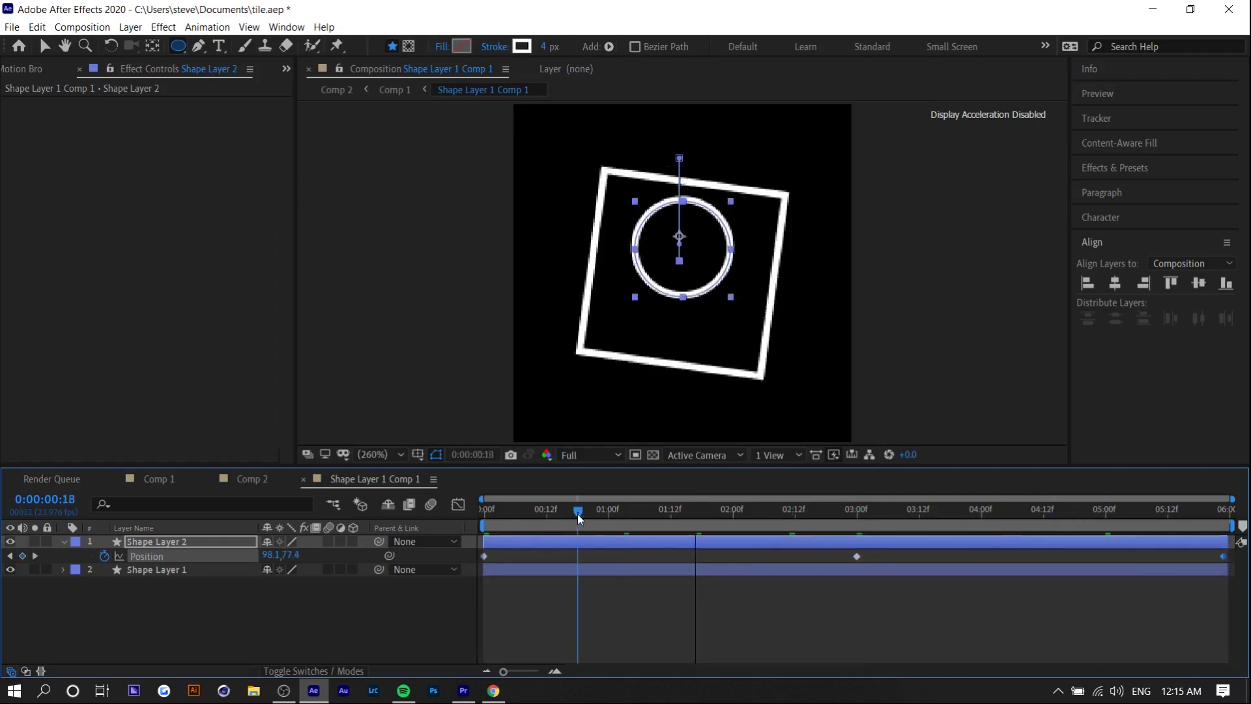
left_click_drag(582, 514, 1188, 514)
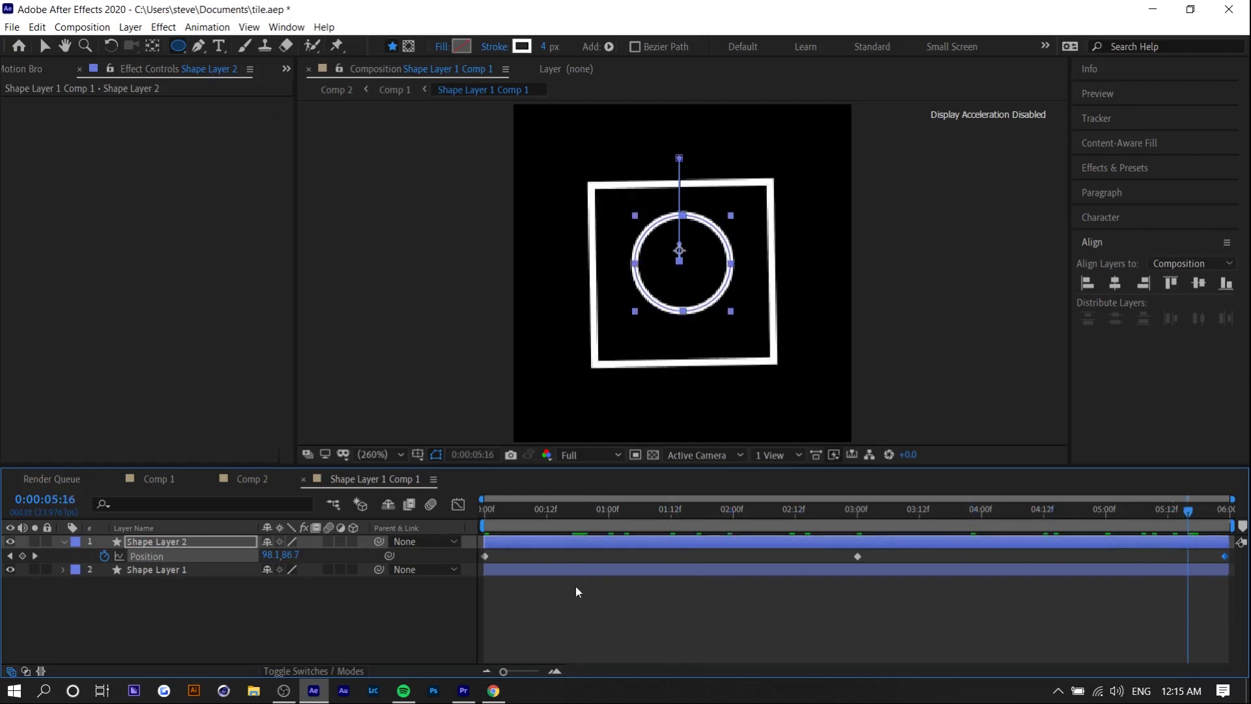
Step: Apply Easy Ease to all three Position keyframes
left_click_drag(477, 552, 1235, 573)
right_click(858, 556)
mouse_move(939, 546)
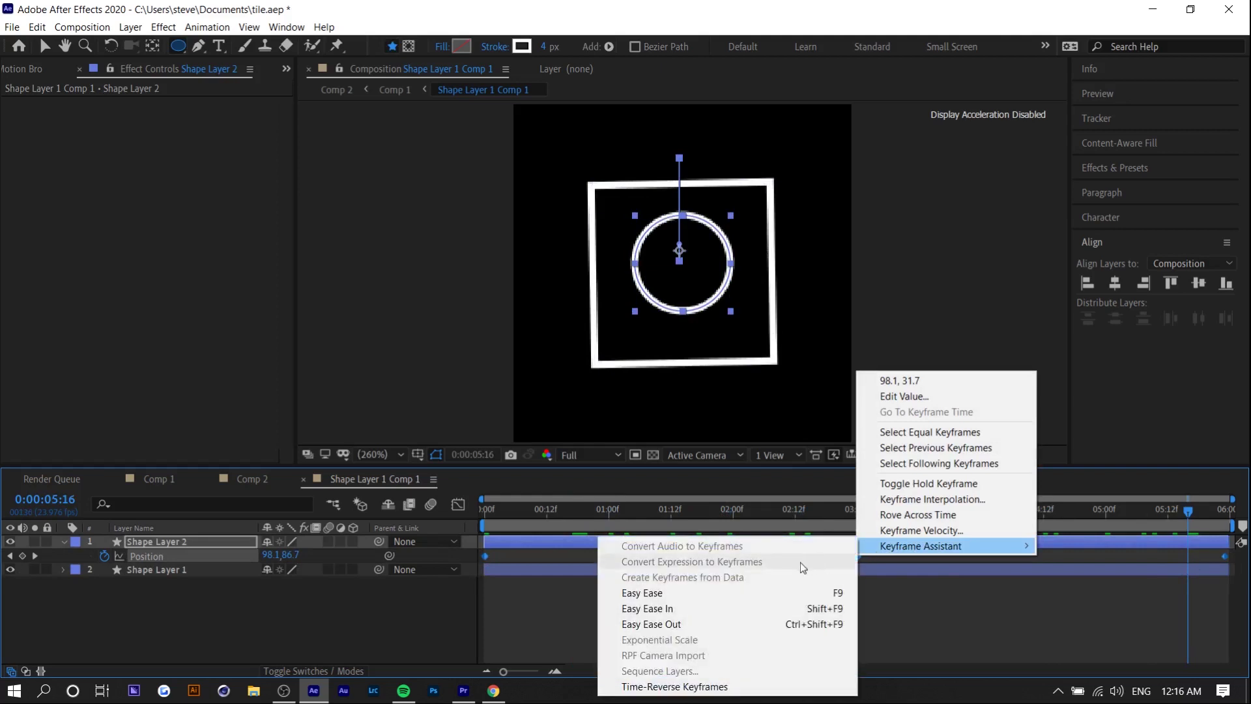
left_click(795, 592)
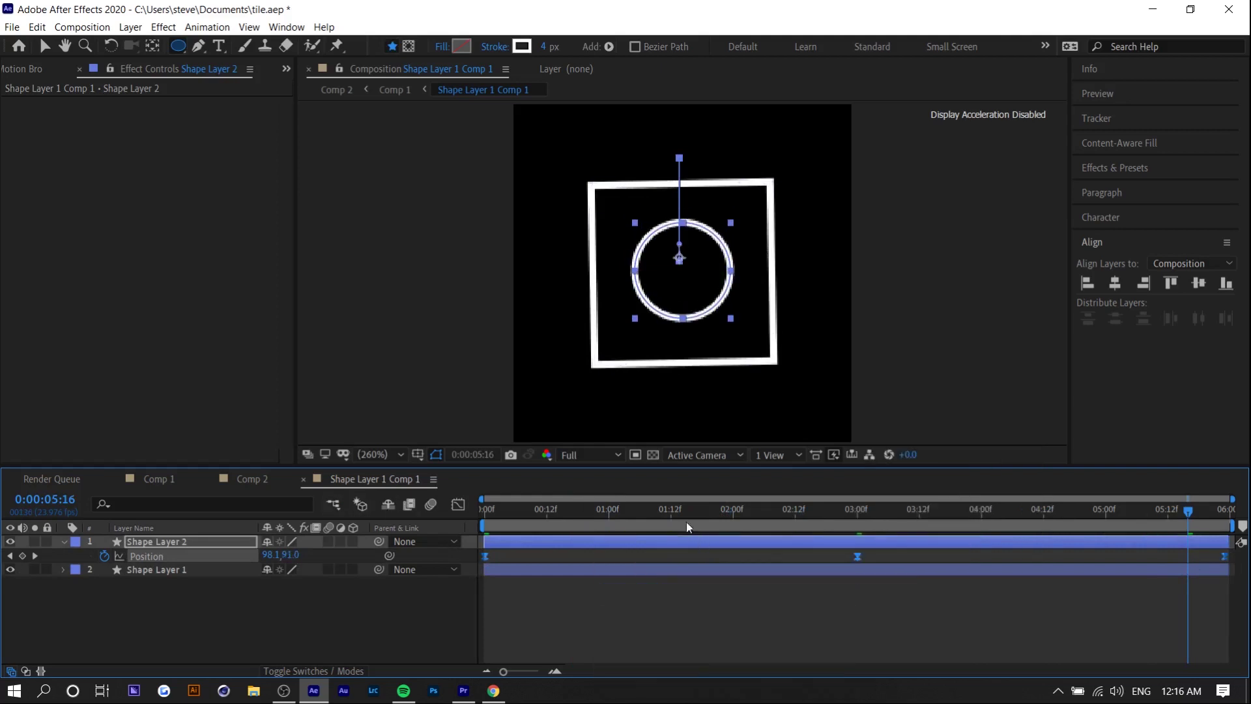
Step: Play back Comp 2, showing an animated circle inside every tiled square on orange
left_click(244, 485)
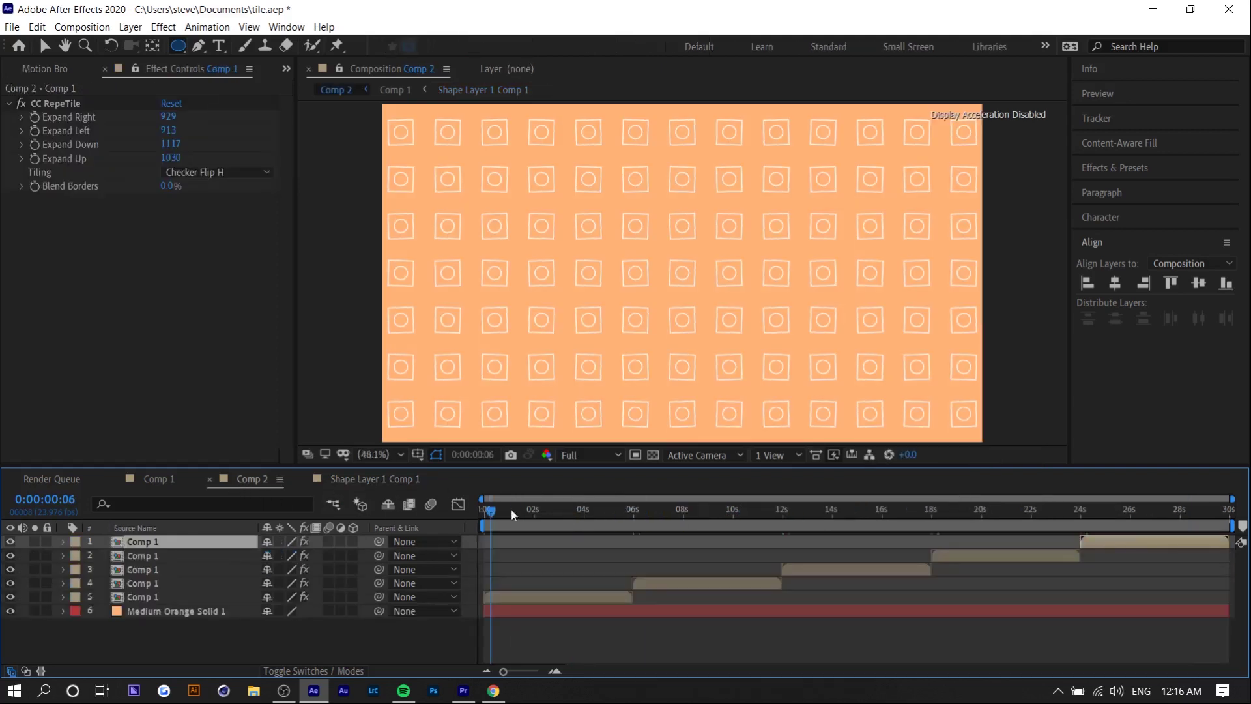
key("space")
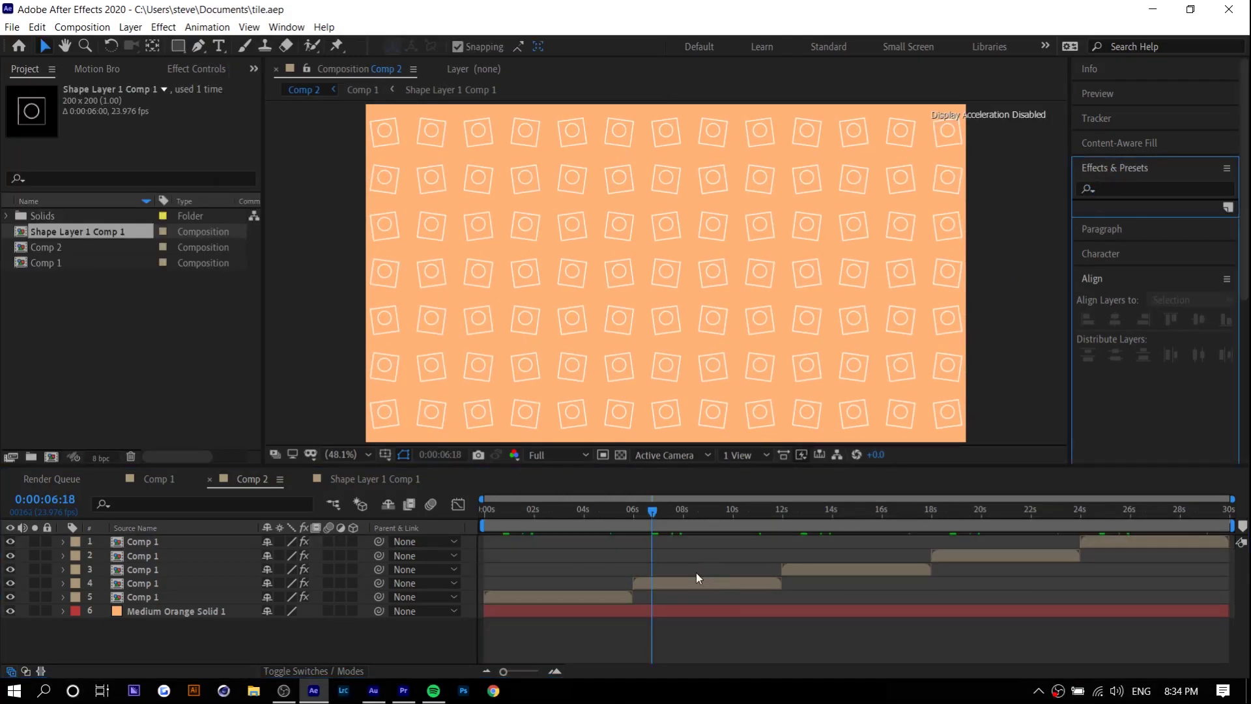
Step: Find the Fill effect and apply it to layer 5
left_click(1120, 188)
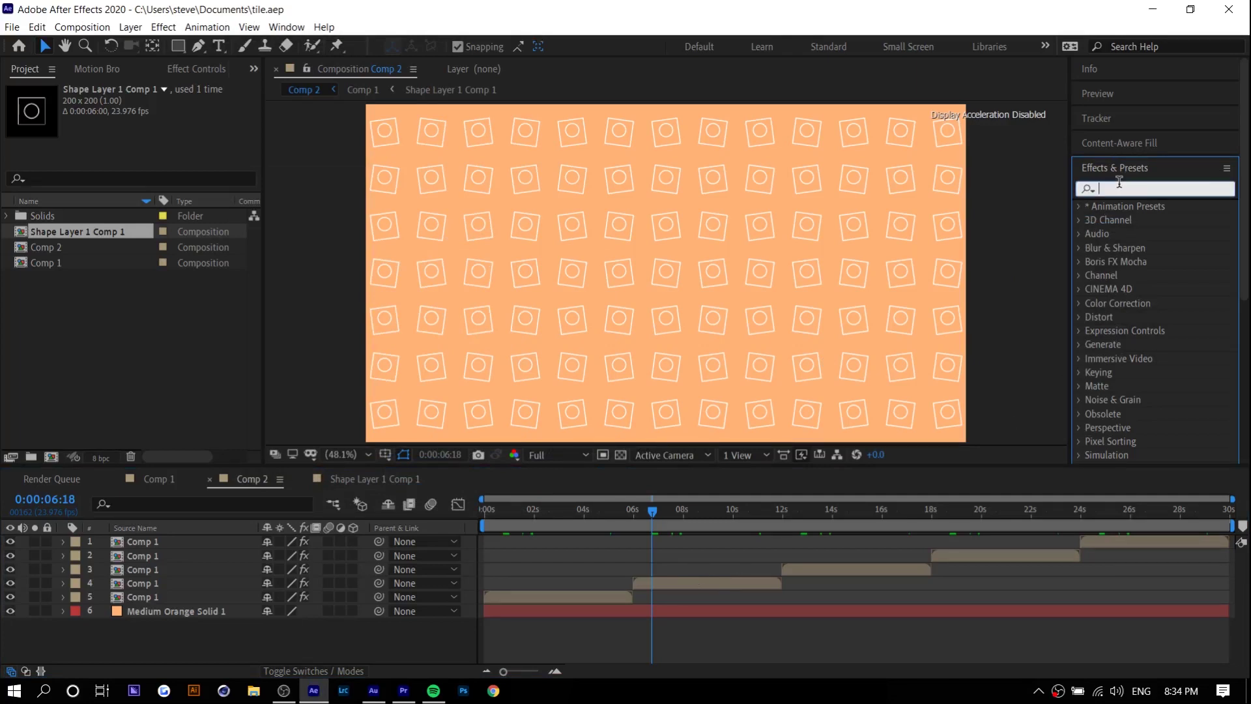
type("fill")
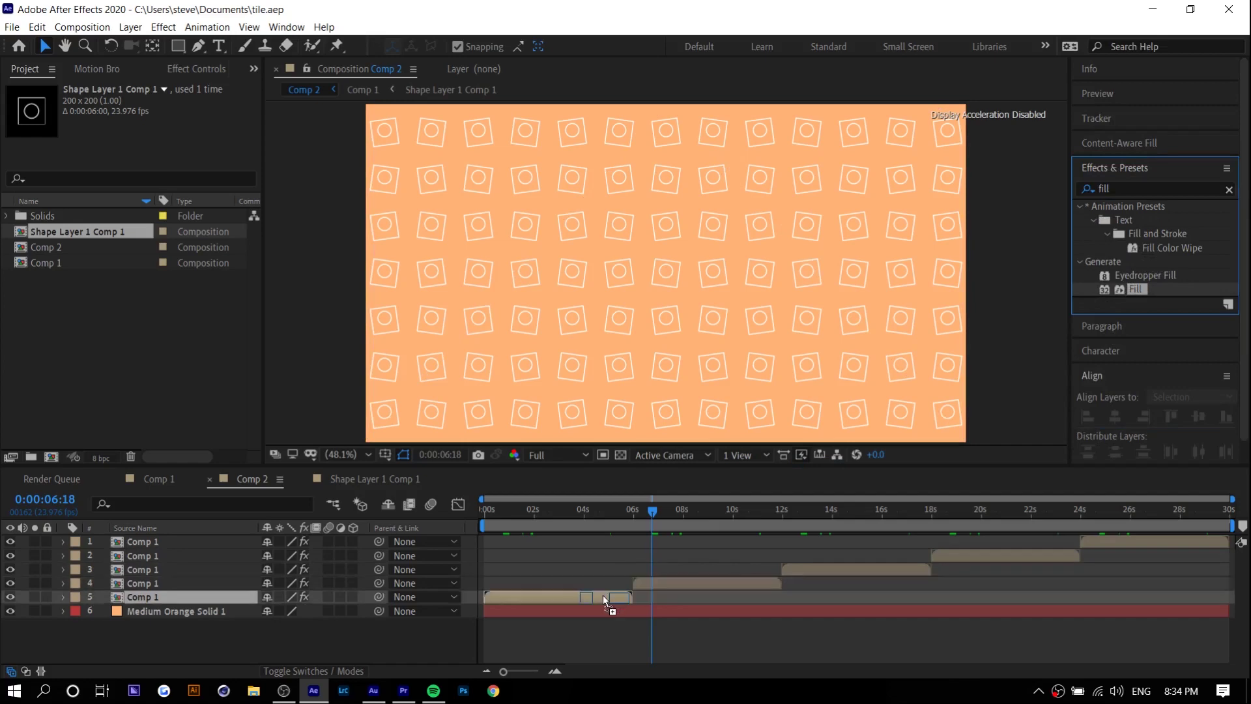
left_click_drag(1122, 287, 603, 596)
left_click(601, 515)
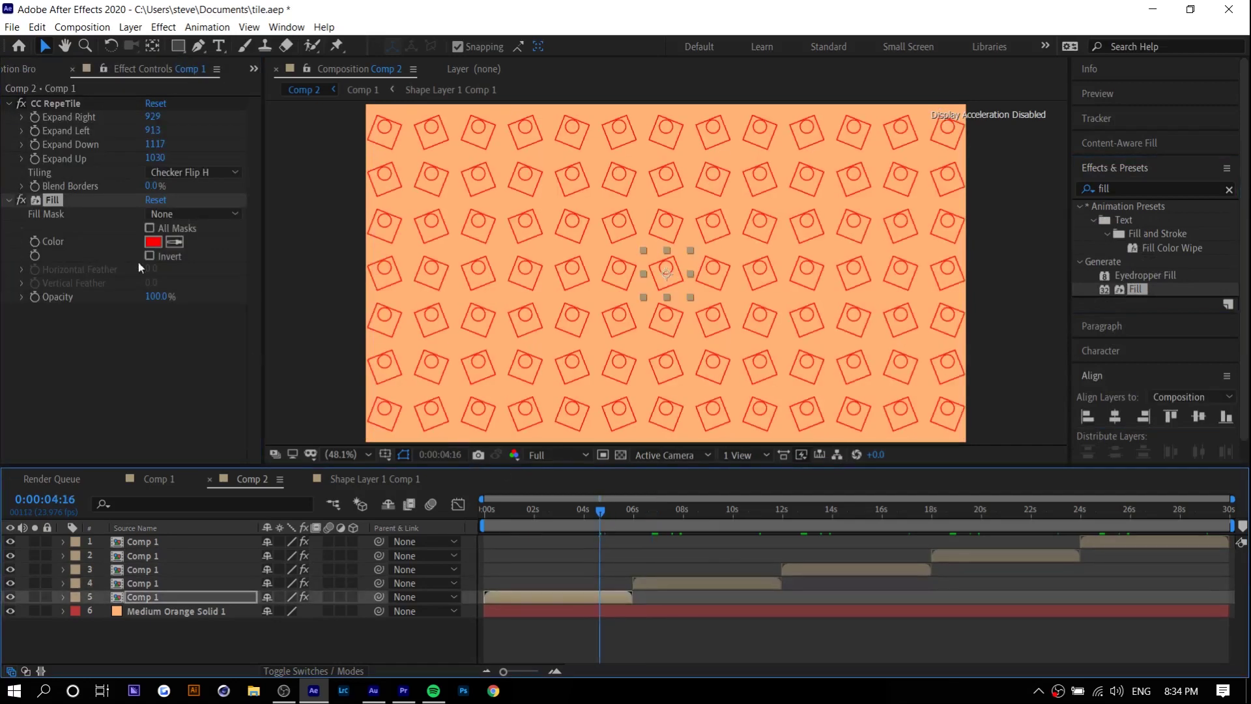
Step: Set the Fill effect's colour to cyan
left_click(154, 242)
mouse_move(559, 480)
left_mouse_down()
mouse_move(720, 465)
mouse_move(696, 562)
left_mouse_up()
left_click(717, 591)
left_click(696, 411)
left_click_drag(716, 441, 728, 554)
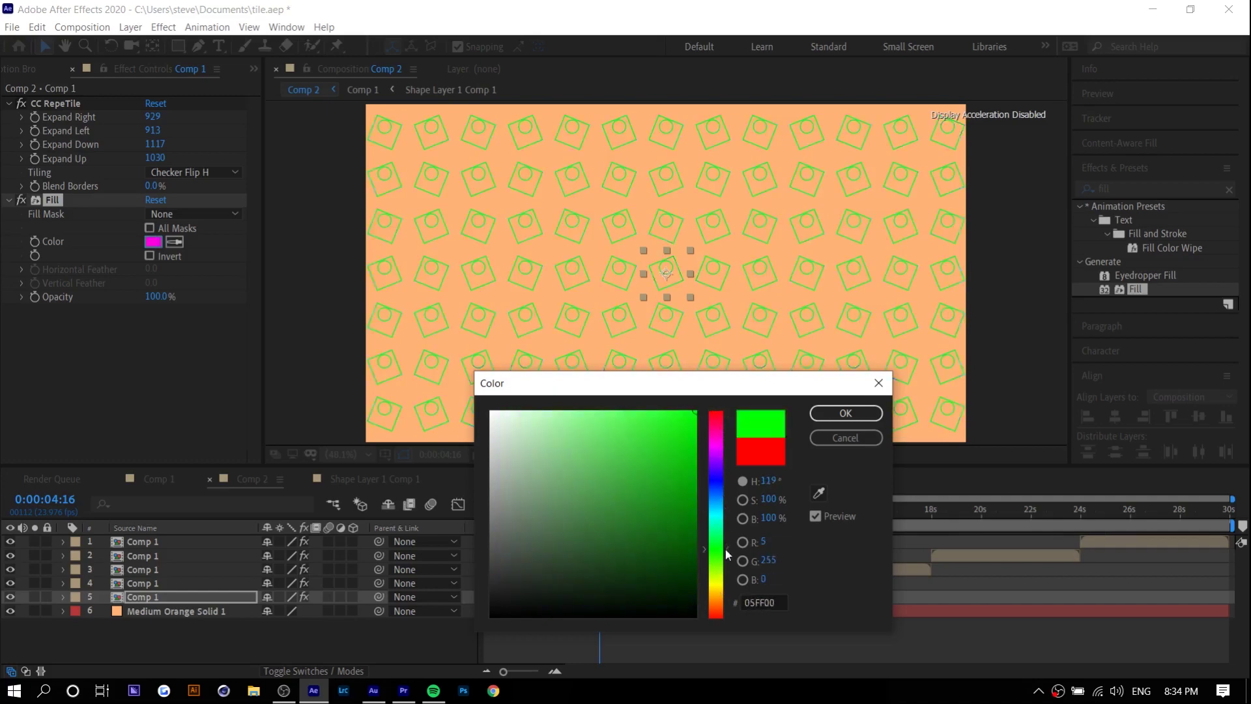
left_click(725, 514)
left_click(846, 414)
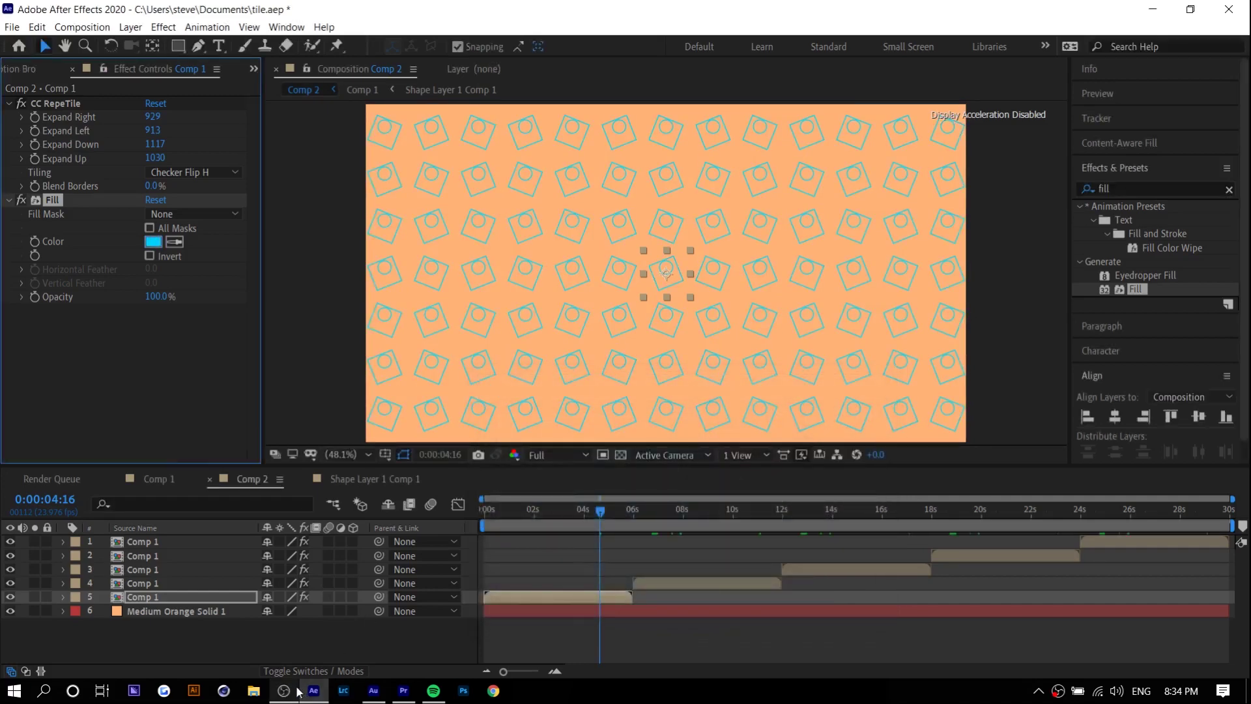